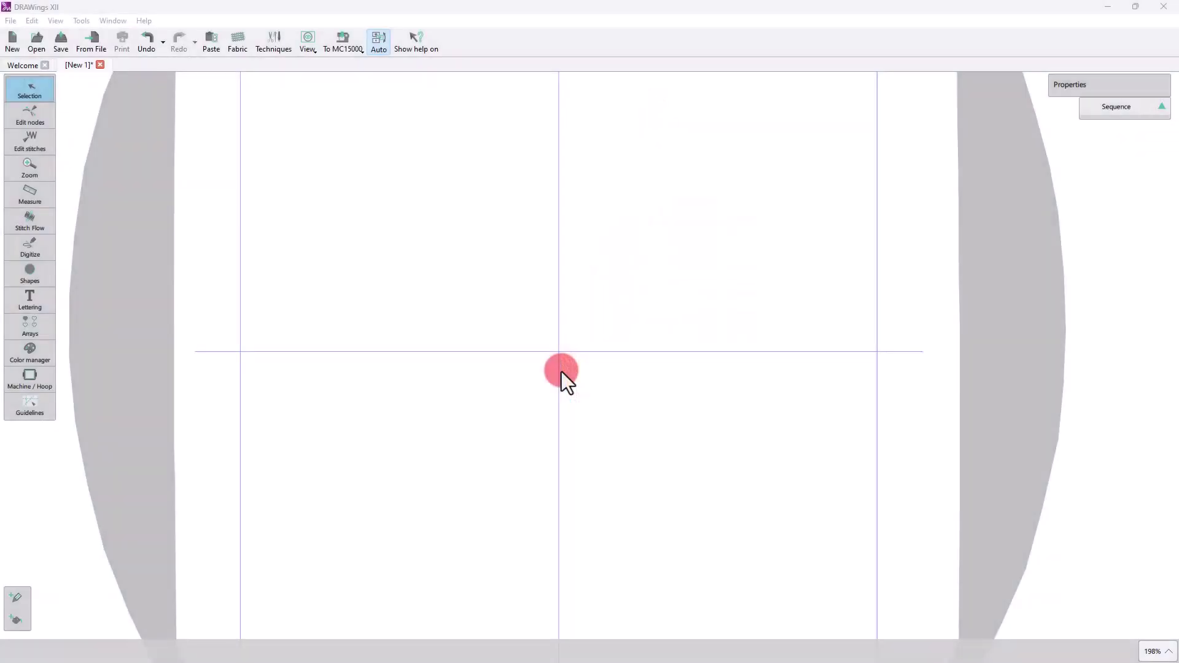
Step: Load Fox-bitmap.png from file as an auto-digitize / trace to outlines image
click(94, 41)
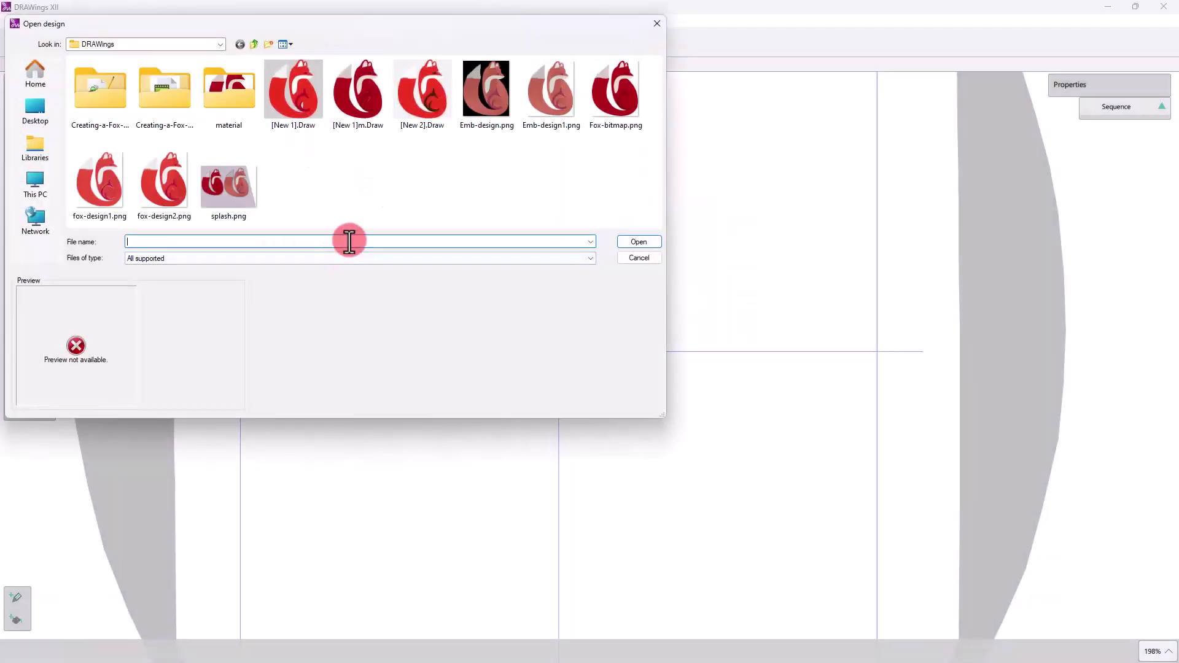
click(610, 103)
click(634, 242)
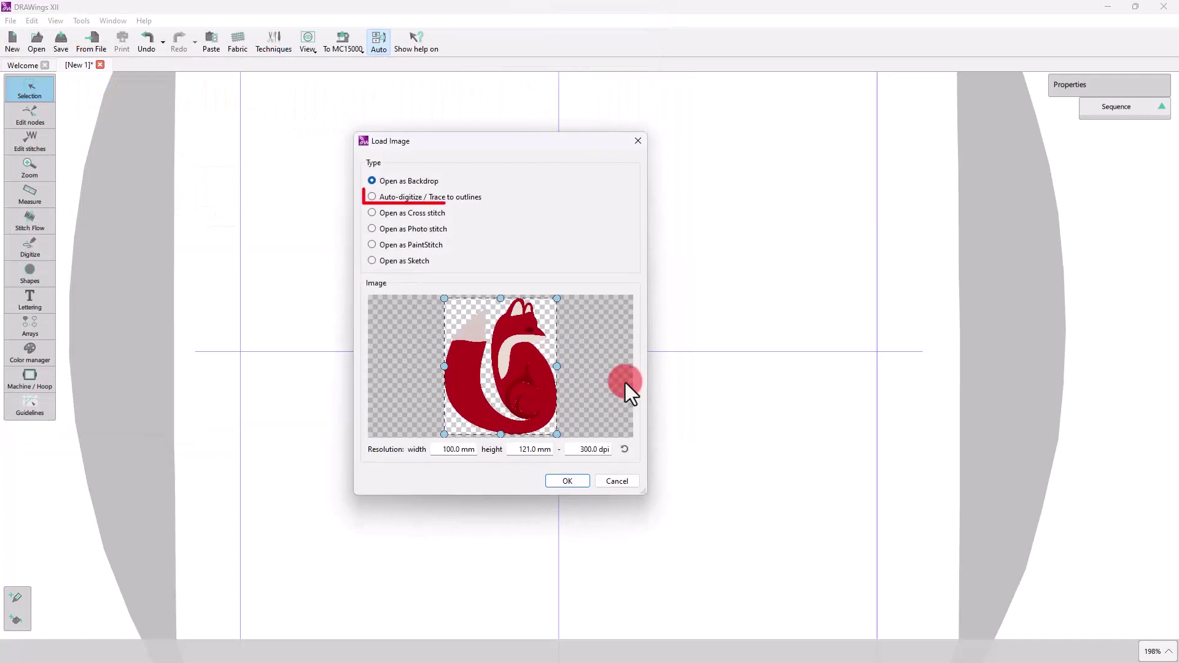
click(465, 203)
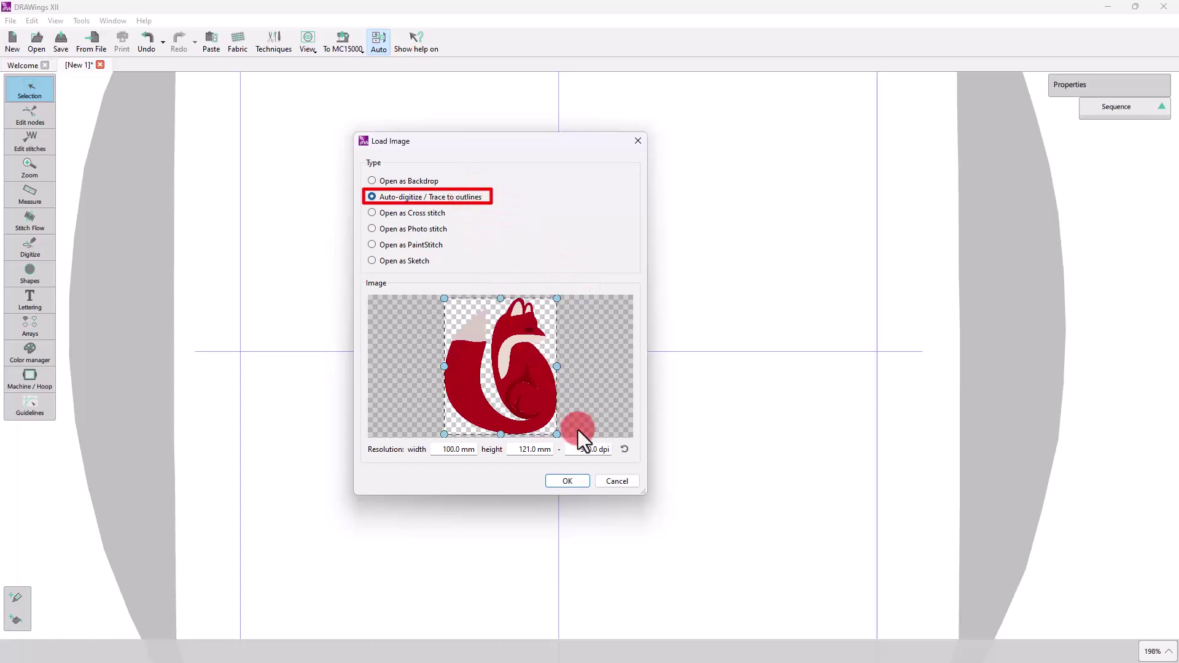
click(568, 481)
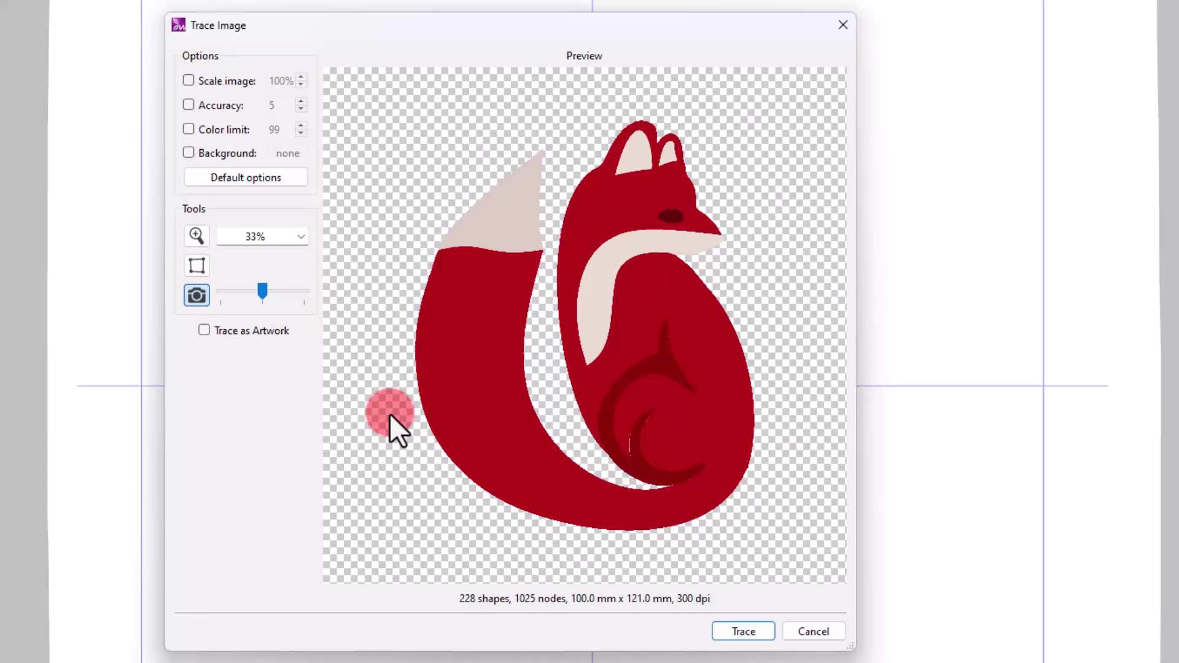
Step: Scale the image for tracing to 115% and try an accuracy of 6
click(211, 81)
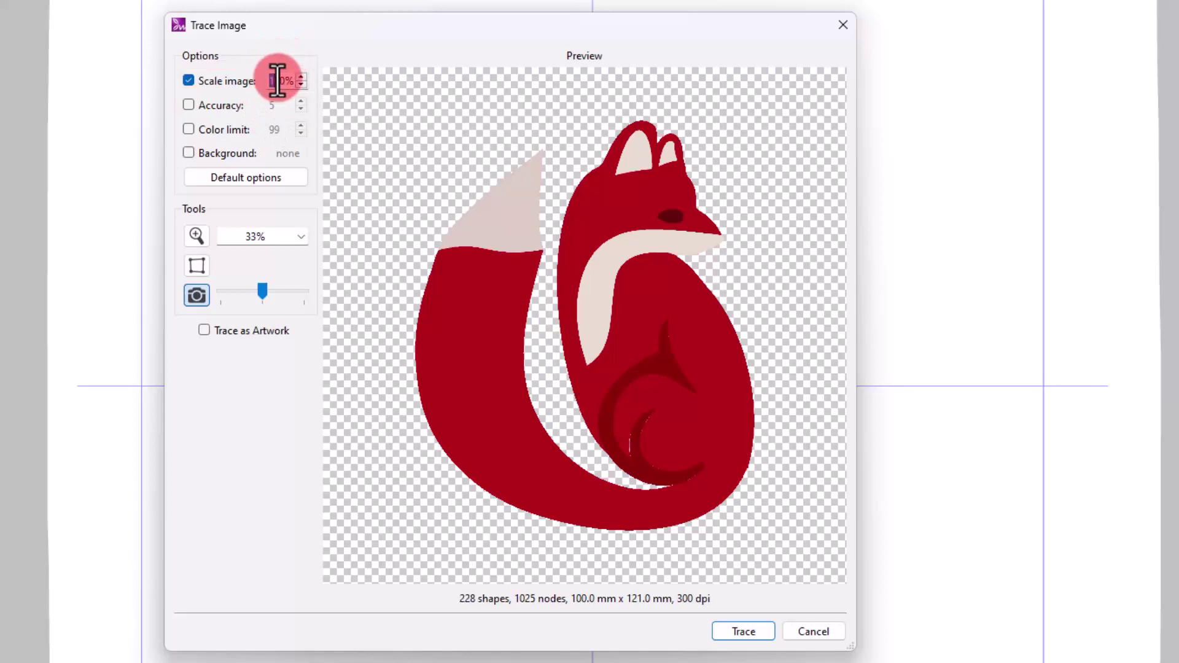
double_click(274, 80)
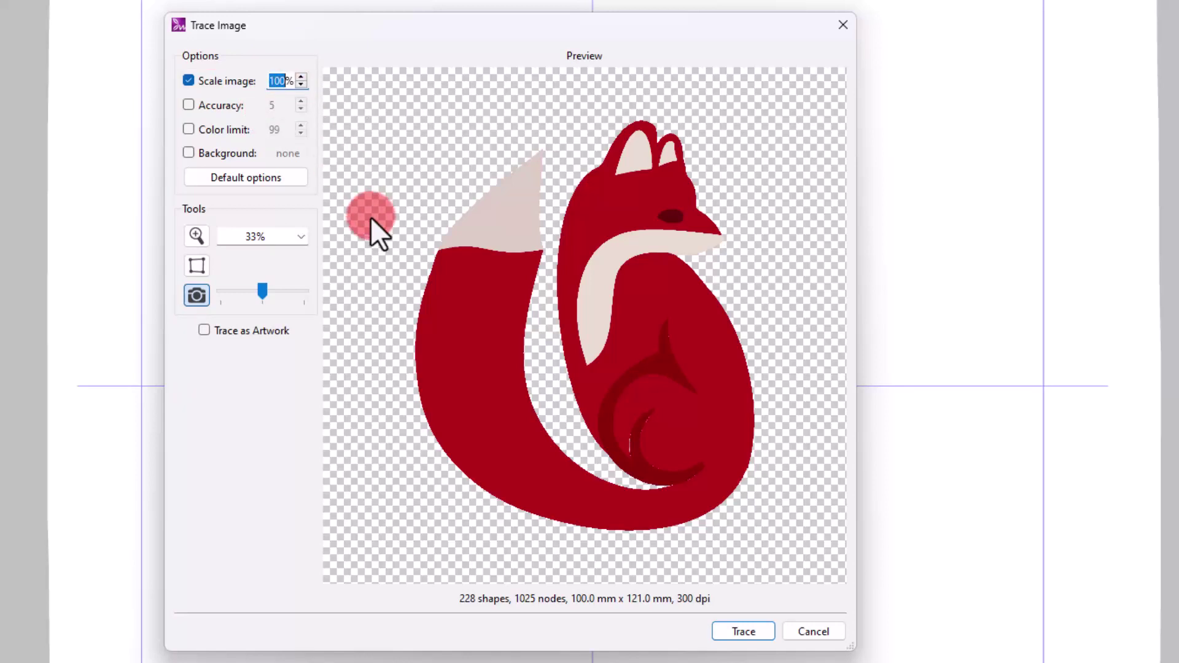
text(115)
key(Return)
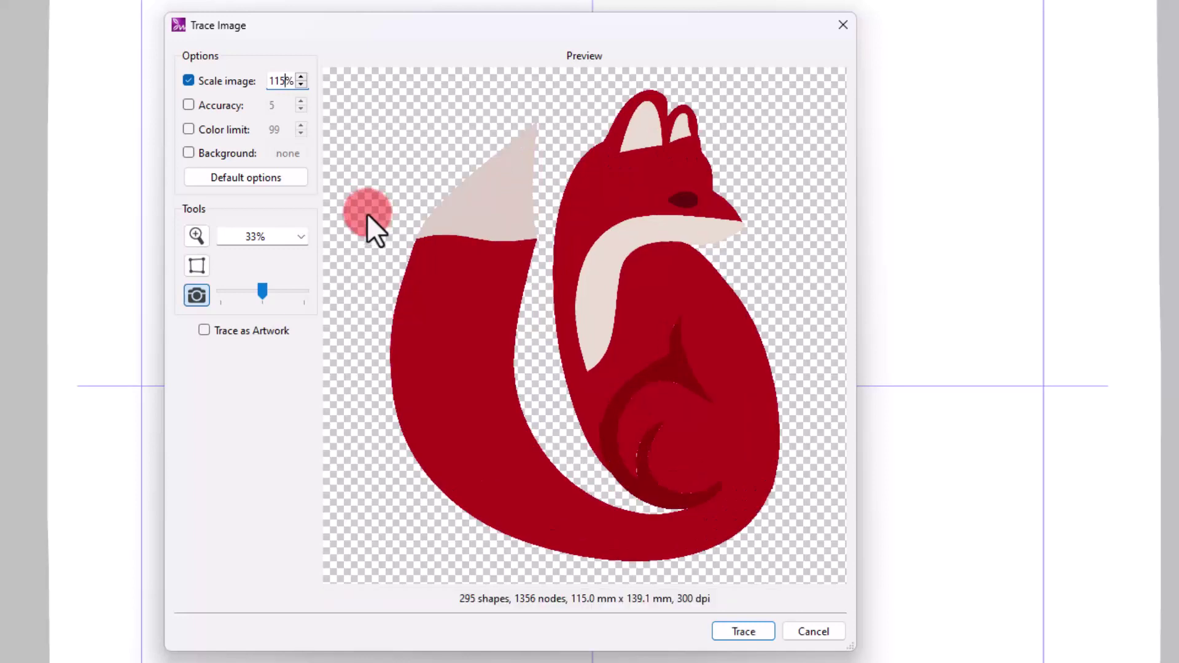
click(204, 106)
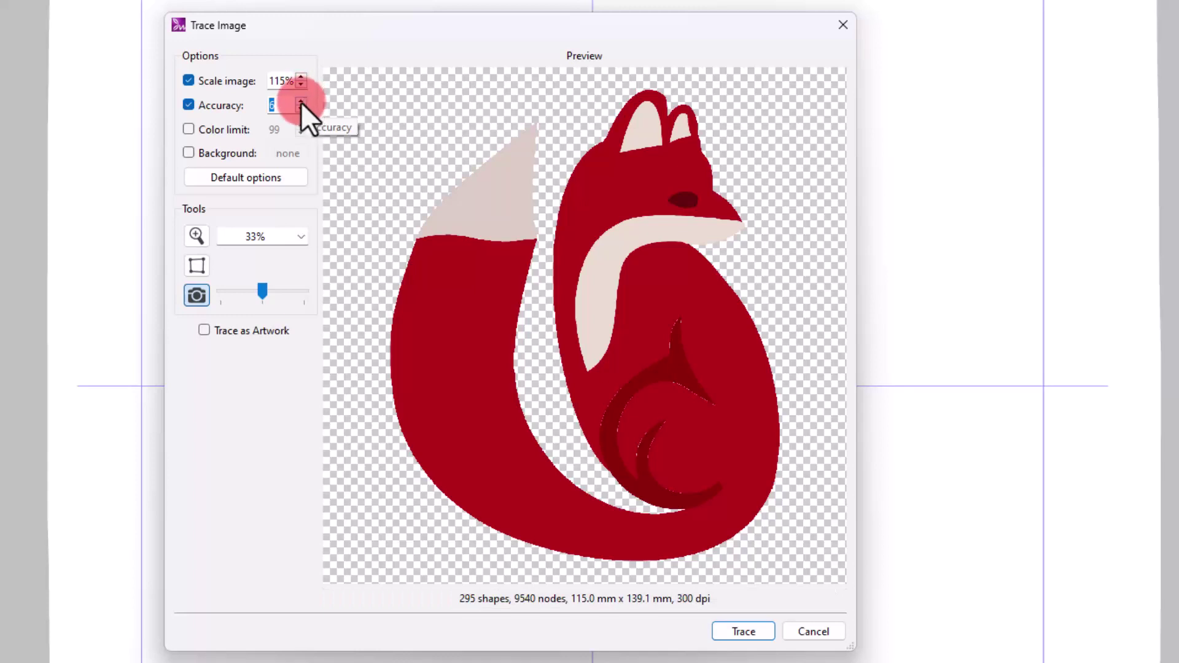
click(301, 102)
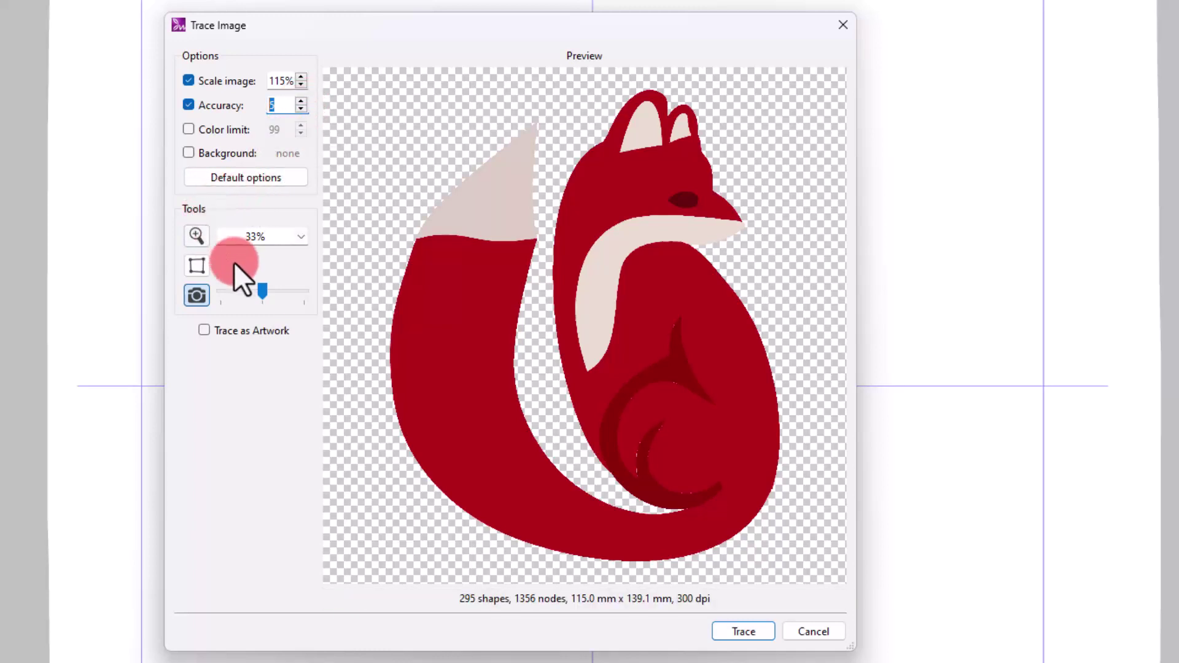
Step: Show the outline nodes in the trace preview and examine them along the edges of the fox's shapes
click(192, 264)
scroll(632, 293, up, 4)
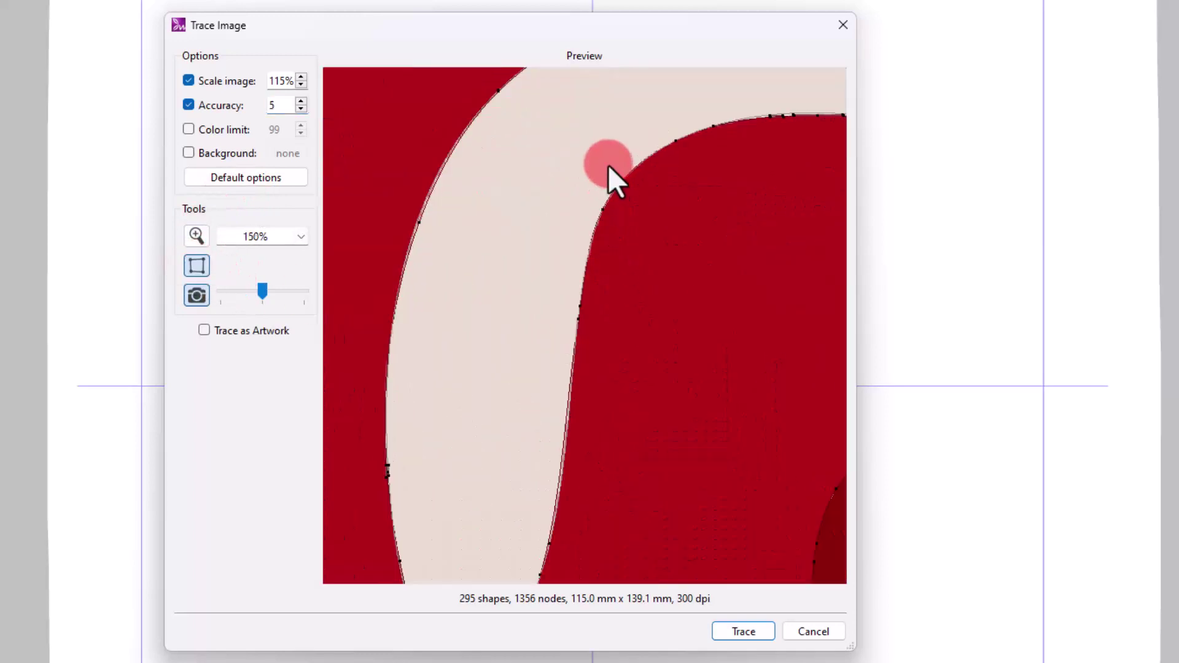
scroll(495, 336, down, 3)
click(663, 263)
click(791, 246)
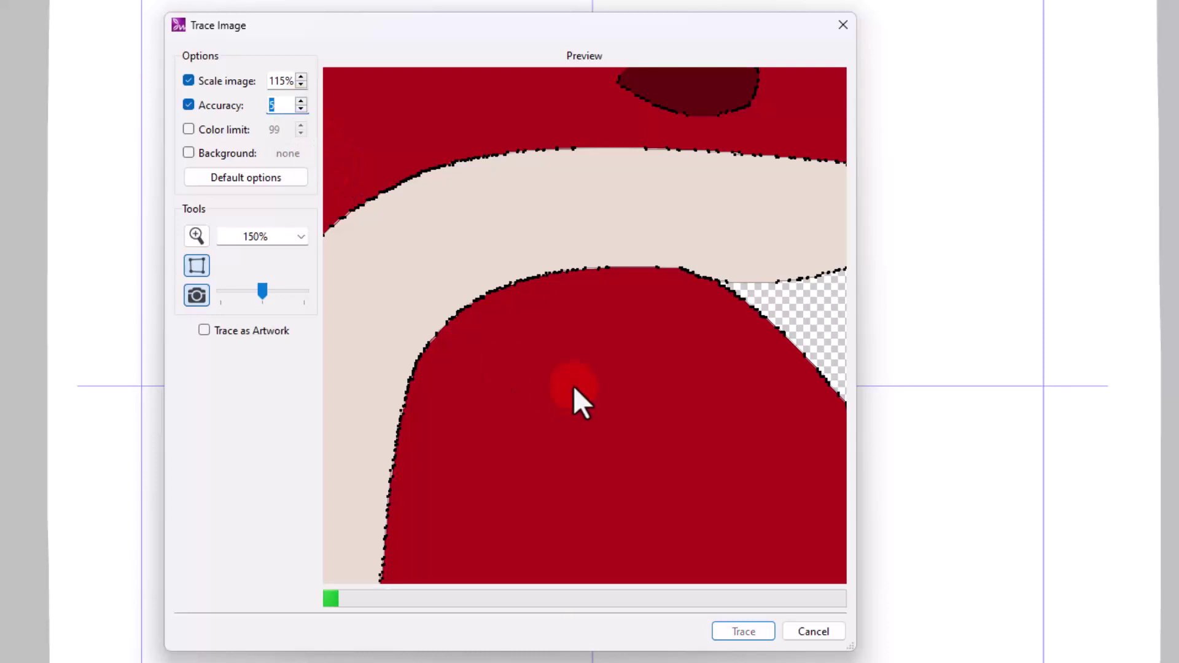
scroll(591, 330, down, 2)
click(584, 316)
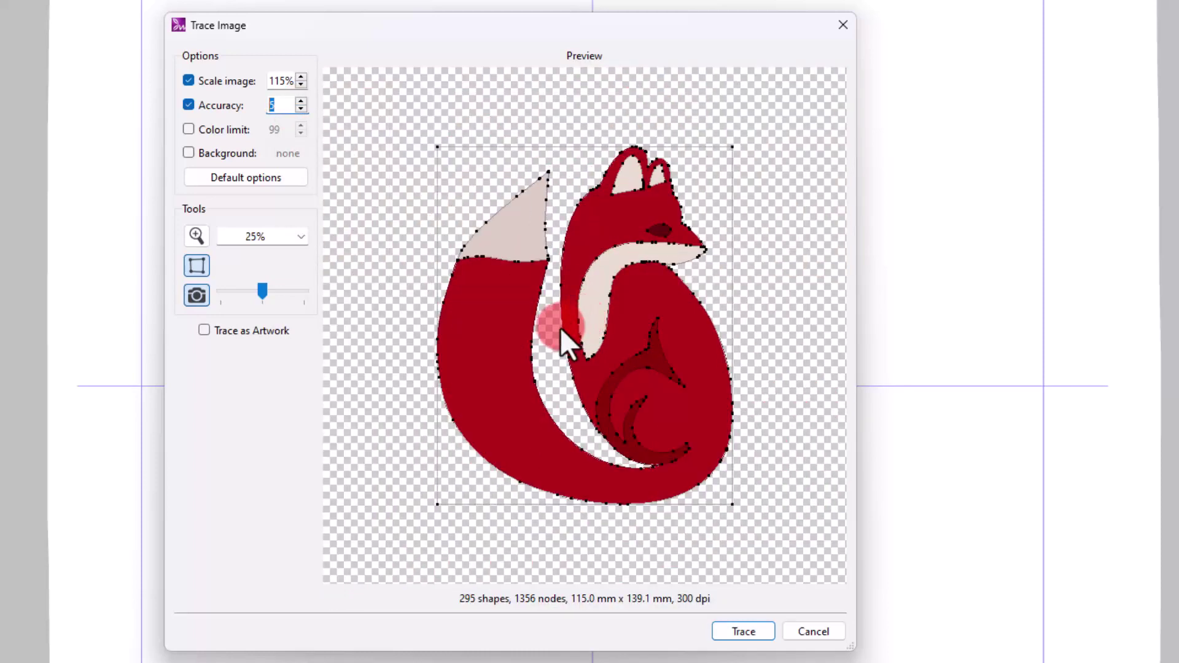
Step: Turn off the image scaling and accuracy options and limit the trace to 10 colors
click(190, 104)
click(190, 81)
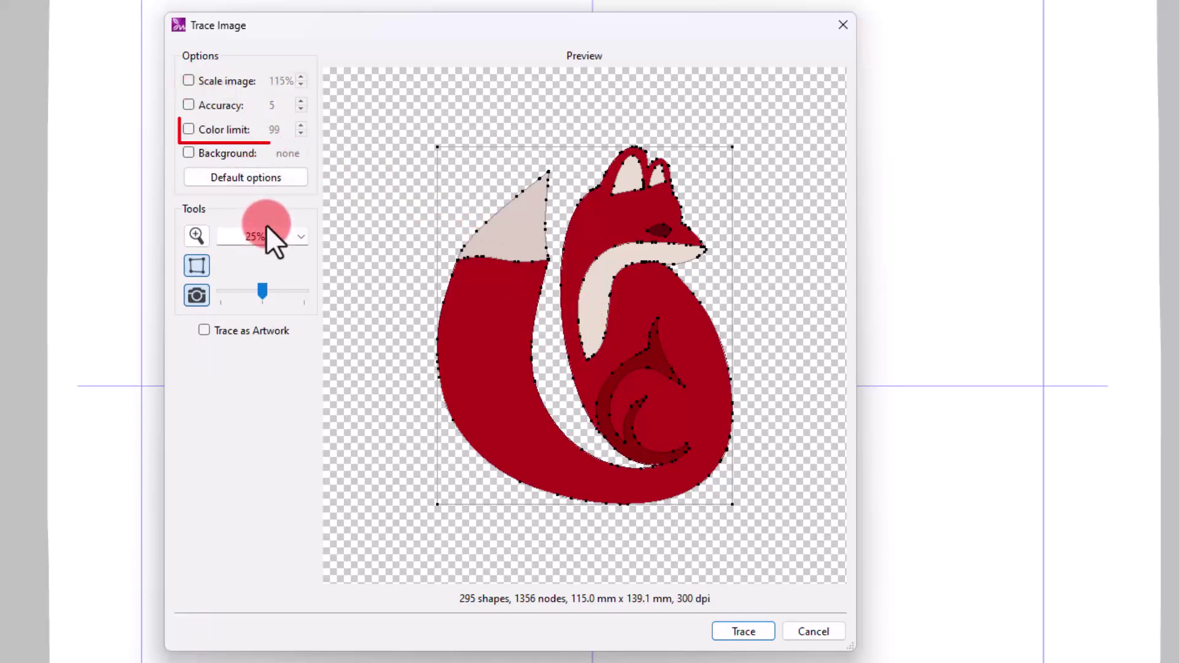
click(231, 131)
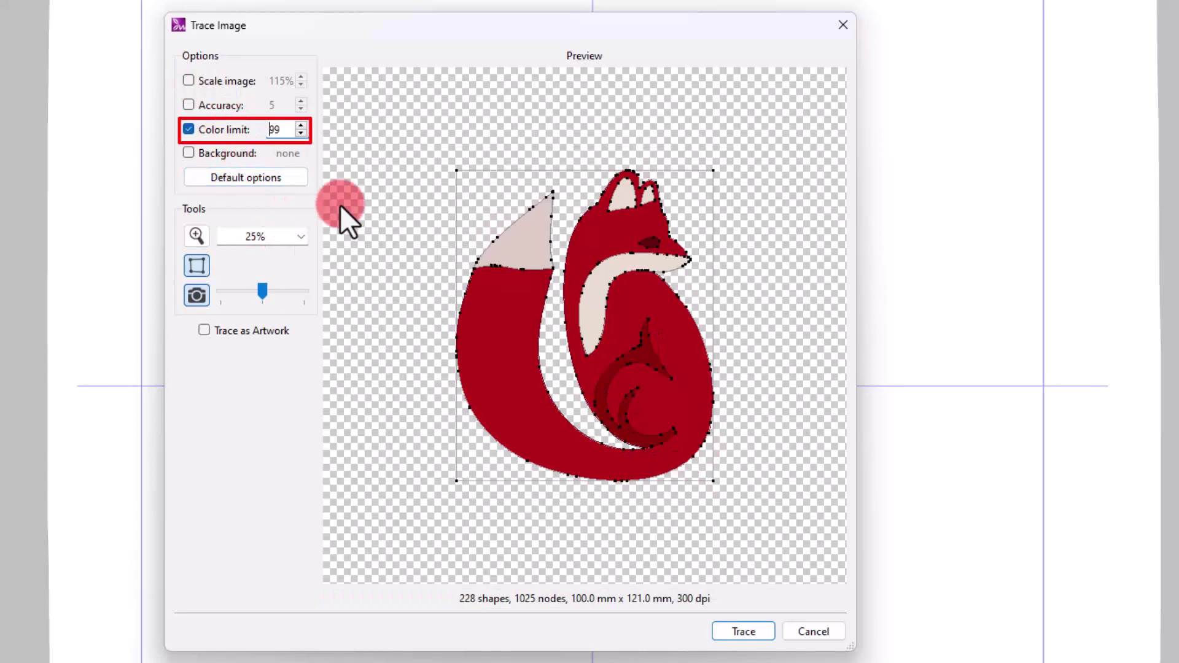
double_click(290, 129)
text(10)
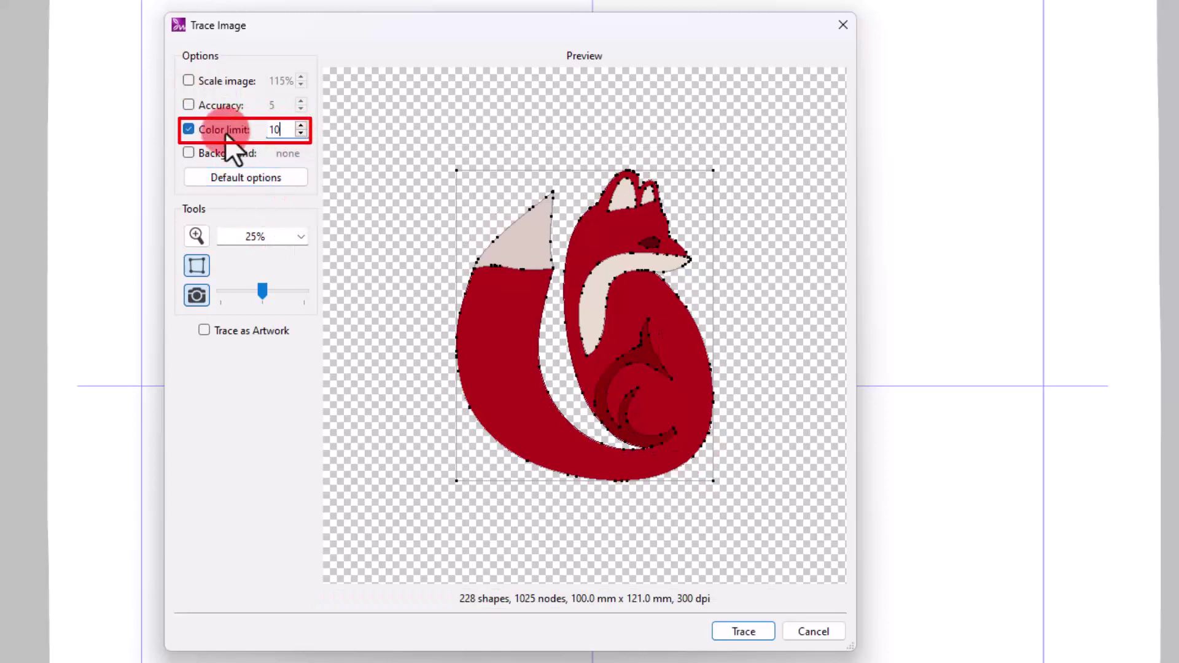
key(Return)
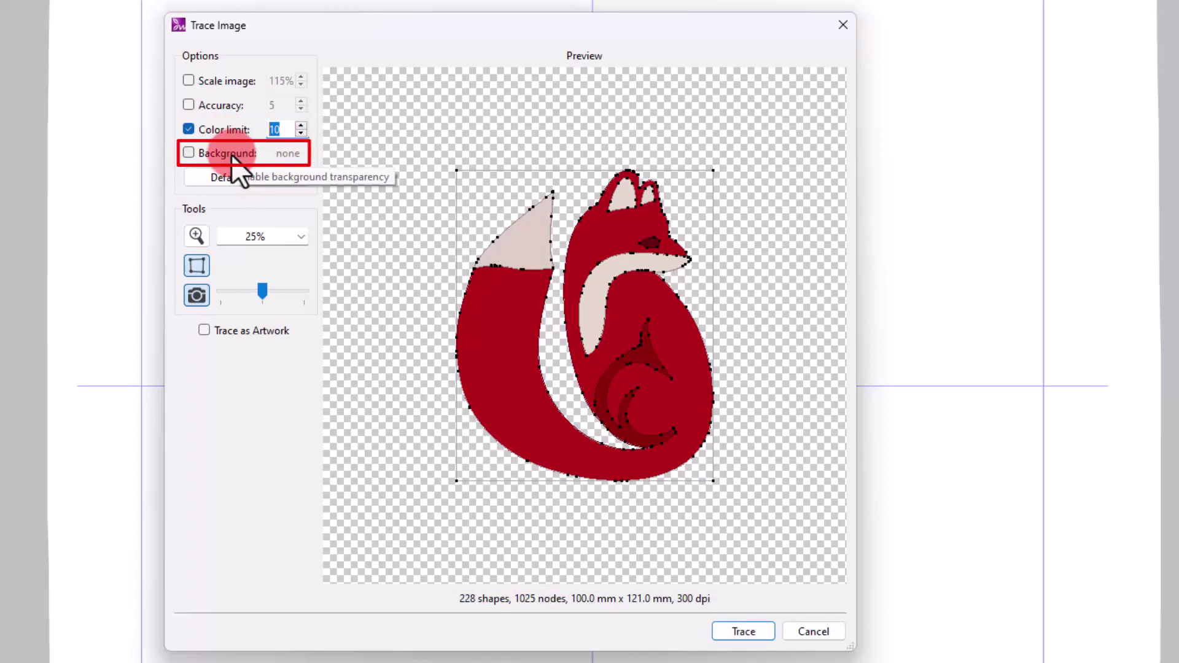
Step: Leave background transparency off and trace the fox image into an embroidery design
click(232, 154)
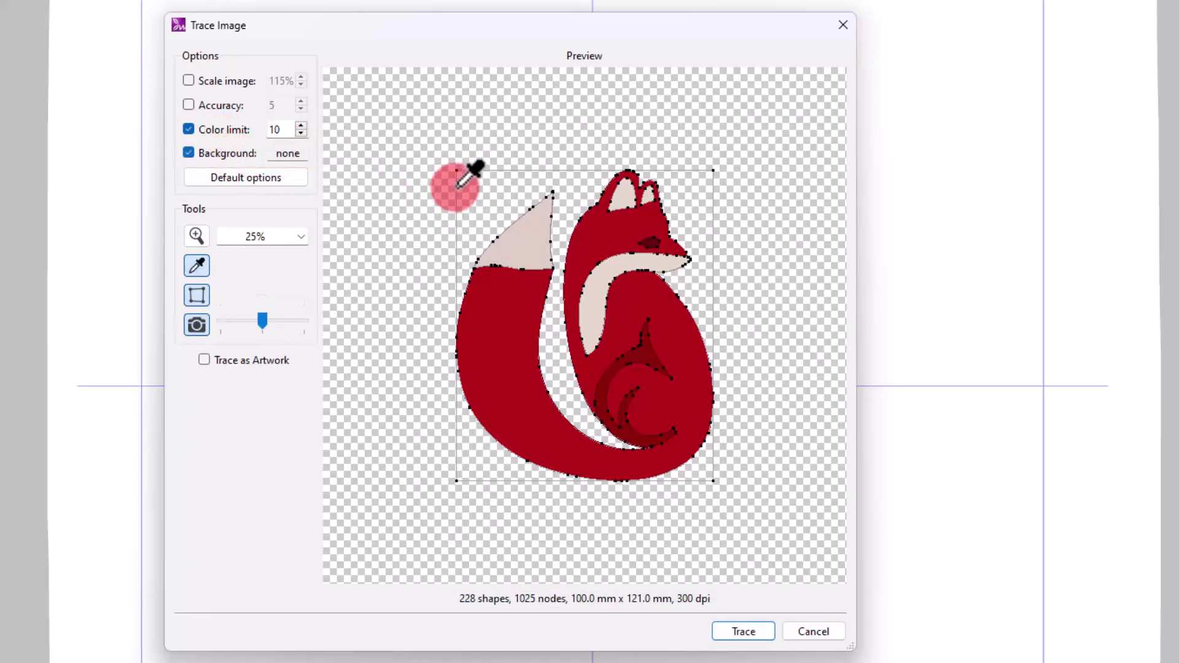
click(234, 152)
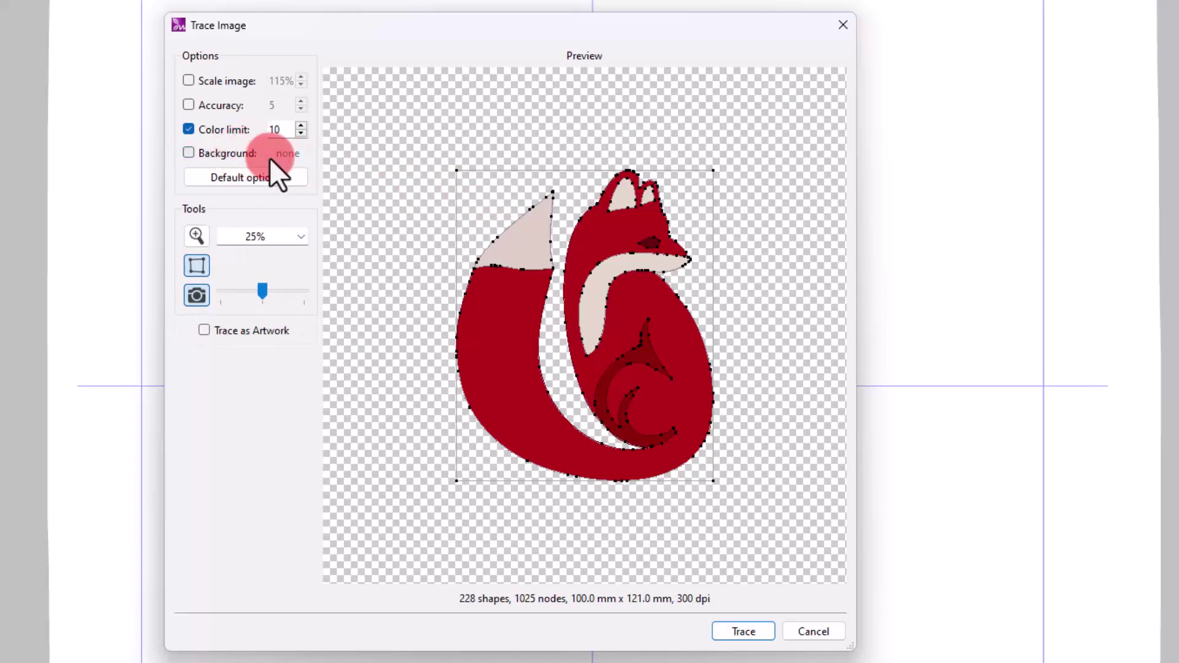
click(259, 175)
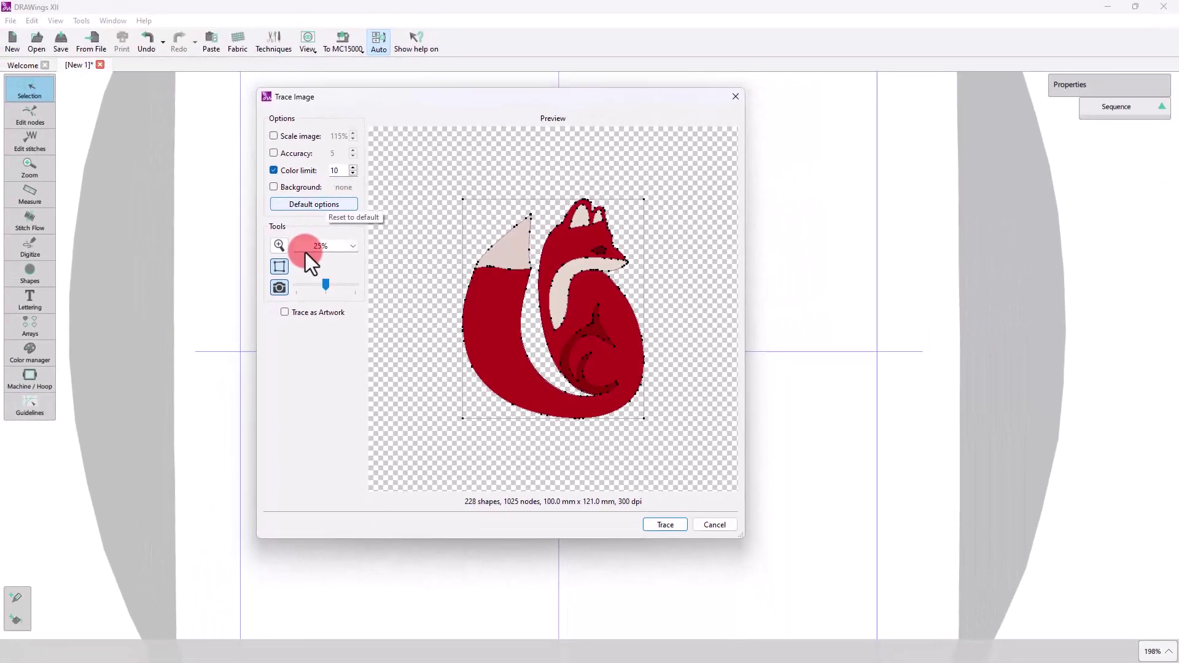
click(660, 525)
click(843, 304)
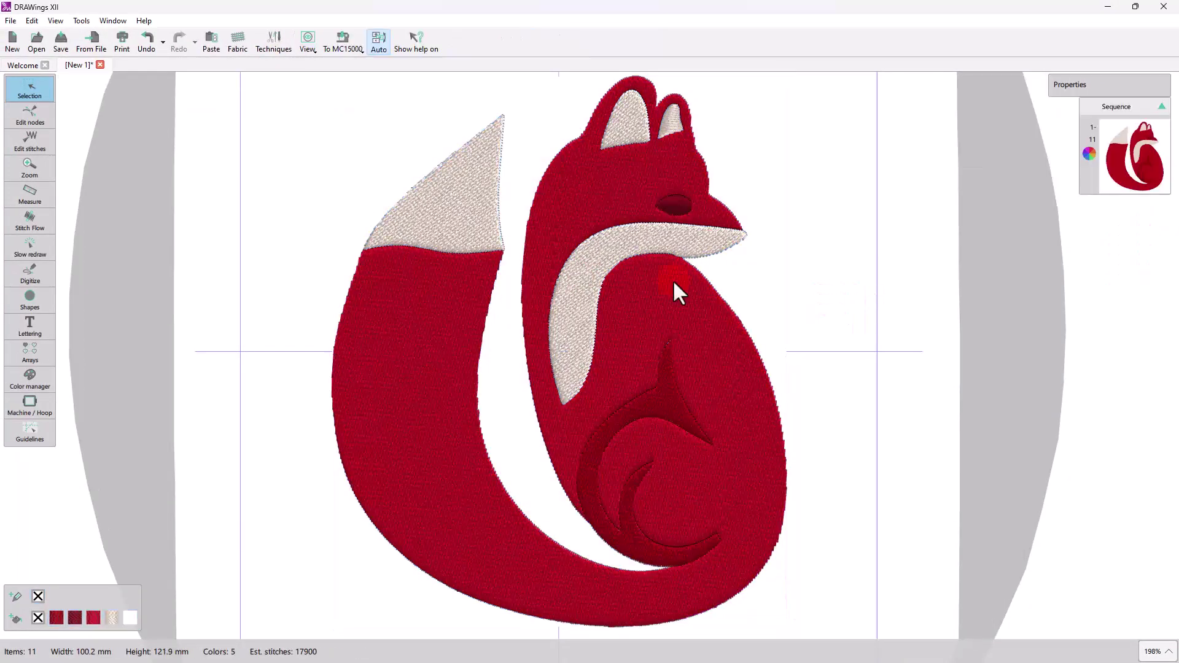
Step: Select the whole traced fox design, ungroup it and clear the selection
scroll(504, 259, down, 5)
scroll(562, 285, up, 3)
click(558, 269)
scroll(560, 276, up, 1)
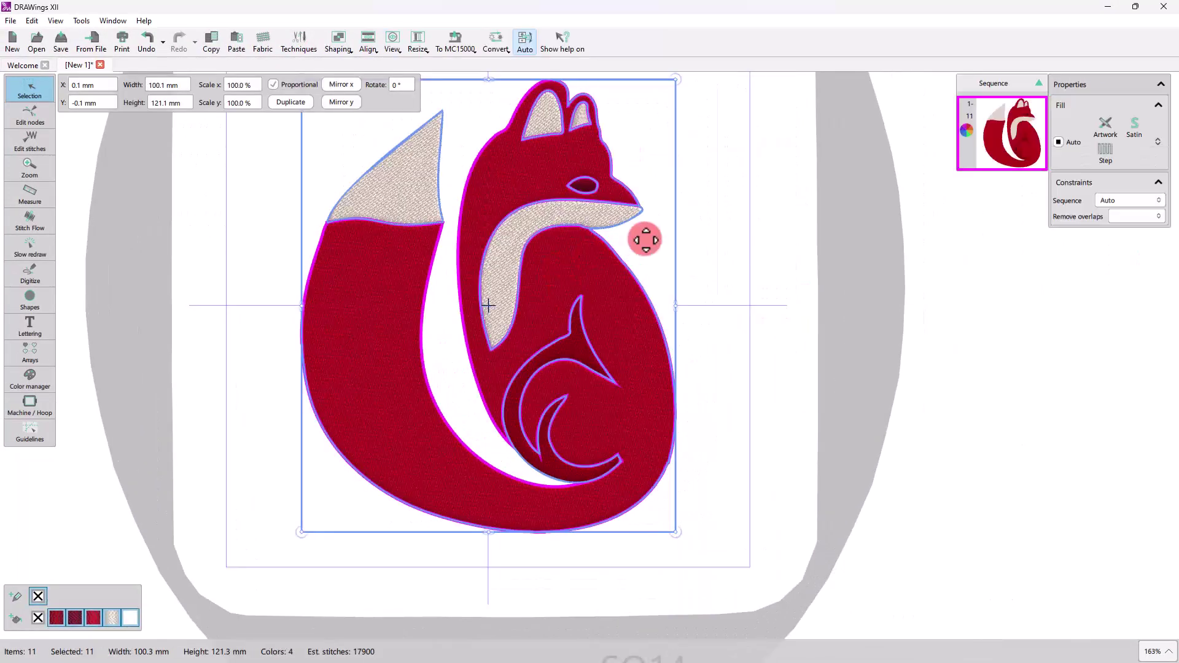
right_click(605, 263)
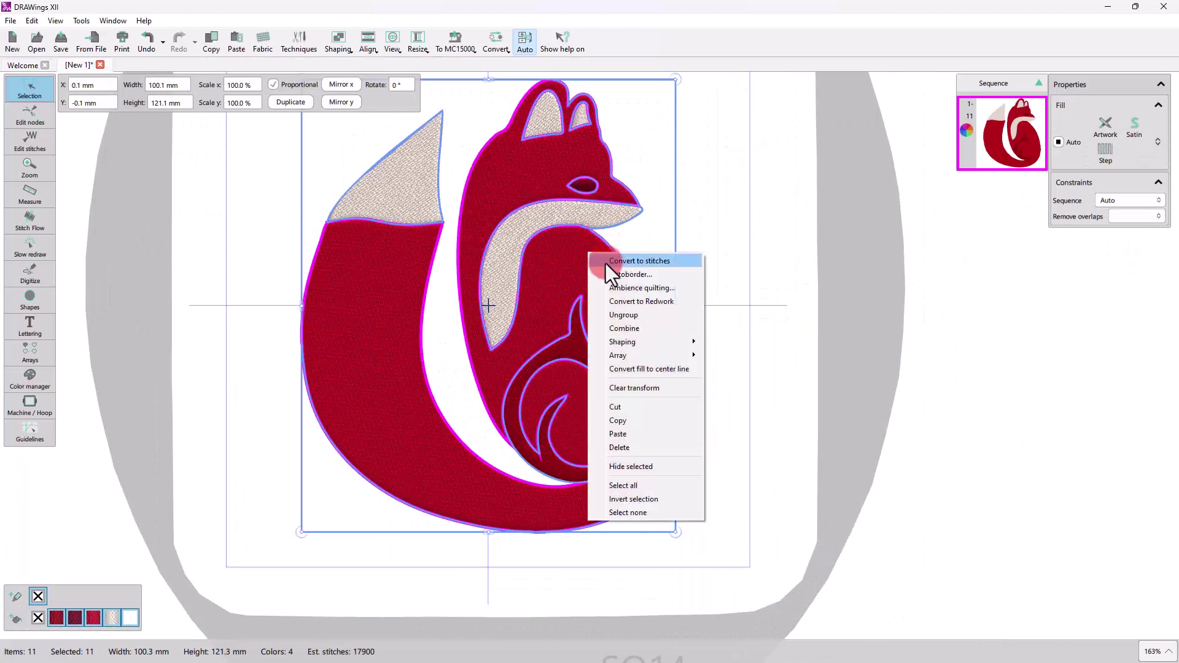
click(629, 317)
click(721, 300)
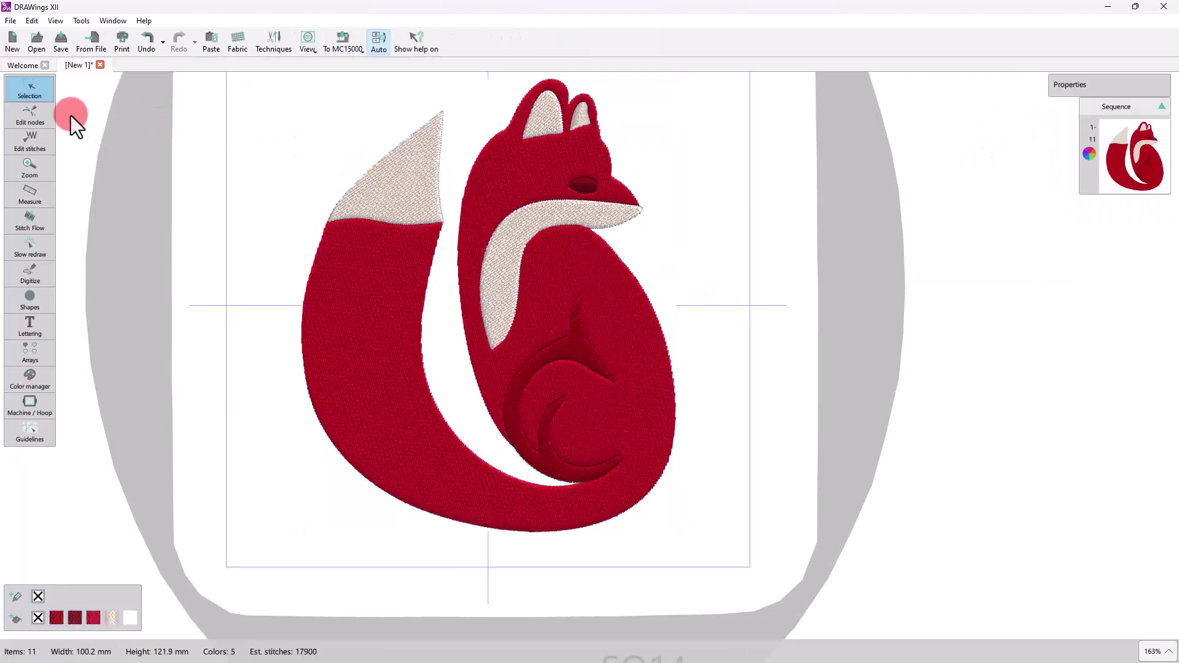
Step: Open the red fox body for node editing and remove the extra corner node on its lower right outer edge
click(29, 117)
click(388, 310)
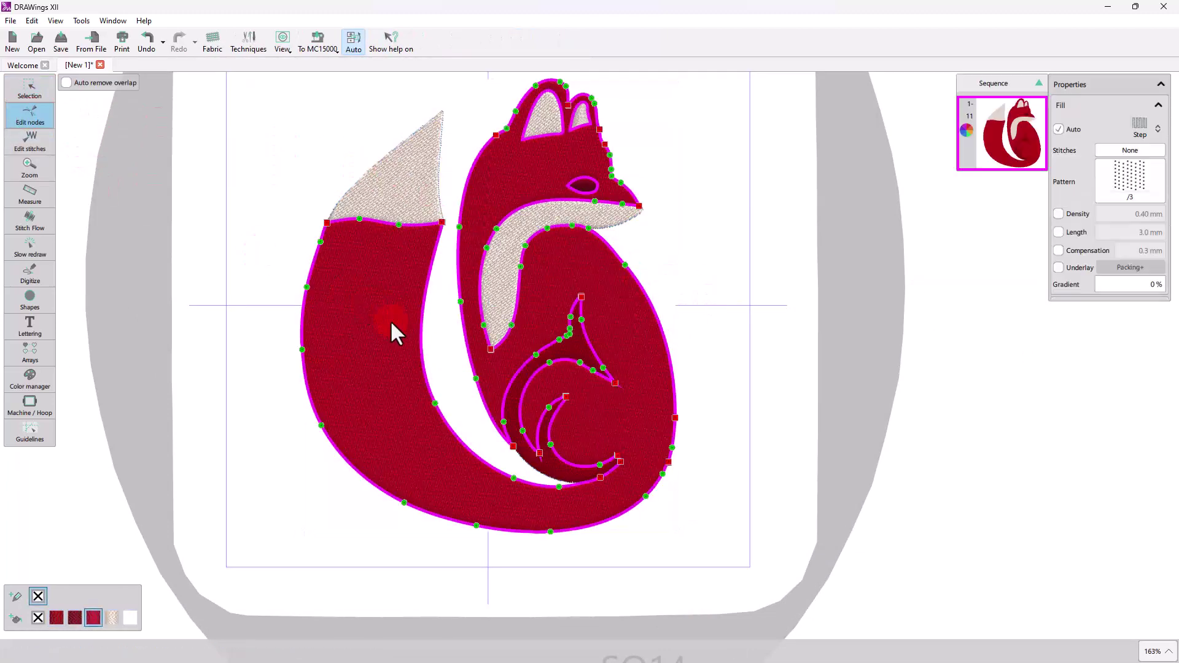
scroll(572, 398, up, 2)
scroll(582, 341, up, 3)
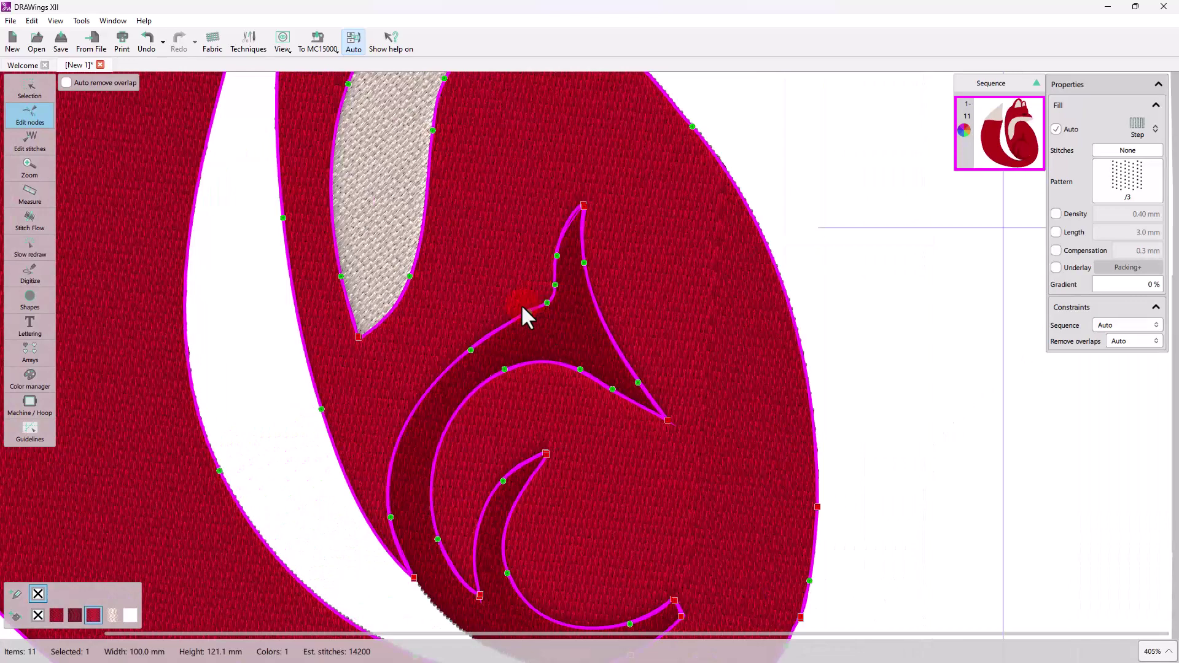
scroll(480, 372, down, 2)
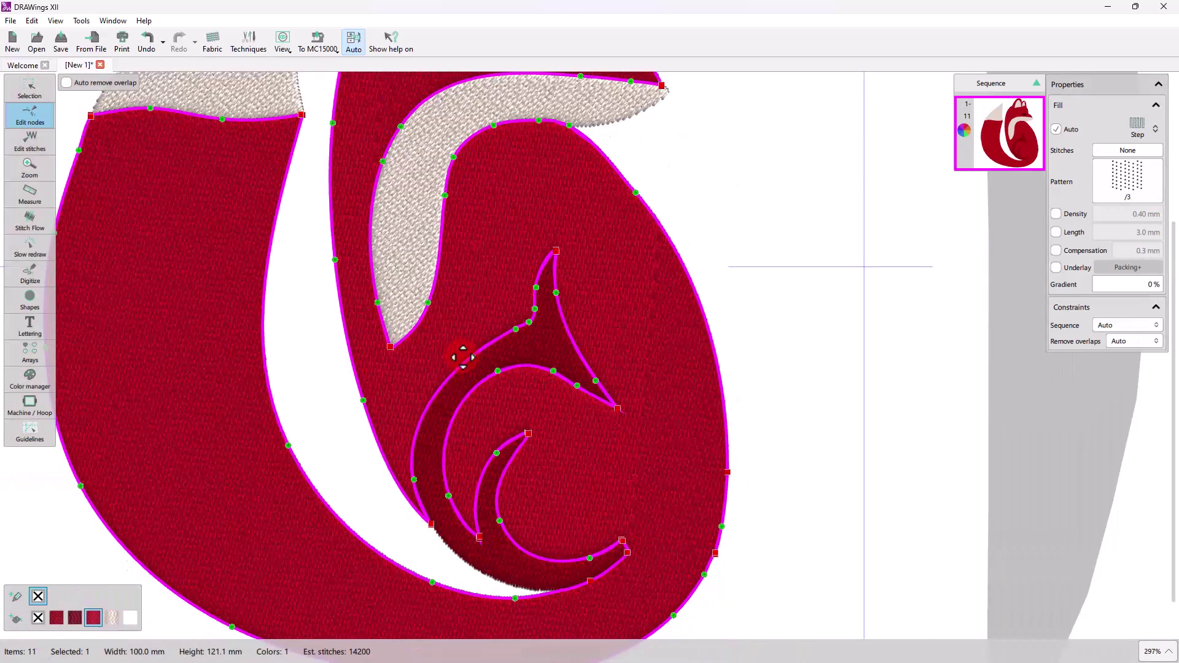
scroll(463, 357, down, 2)
scroll(430, 539, up, 6)
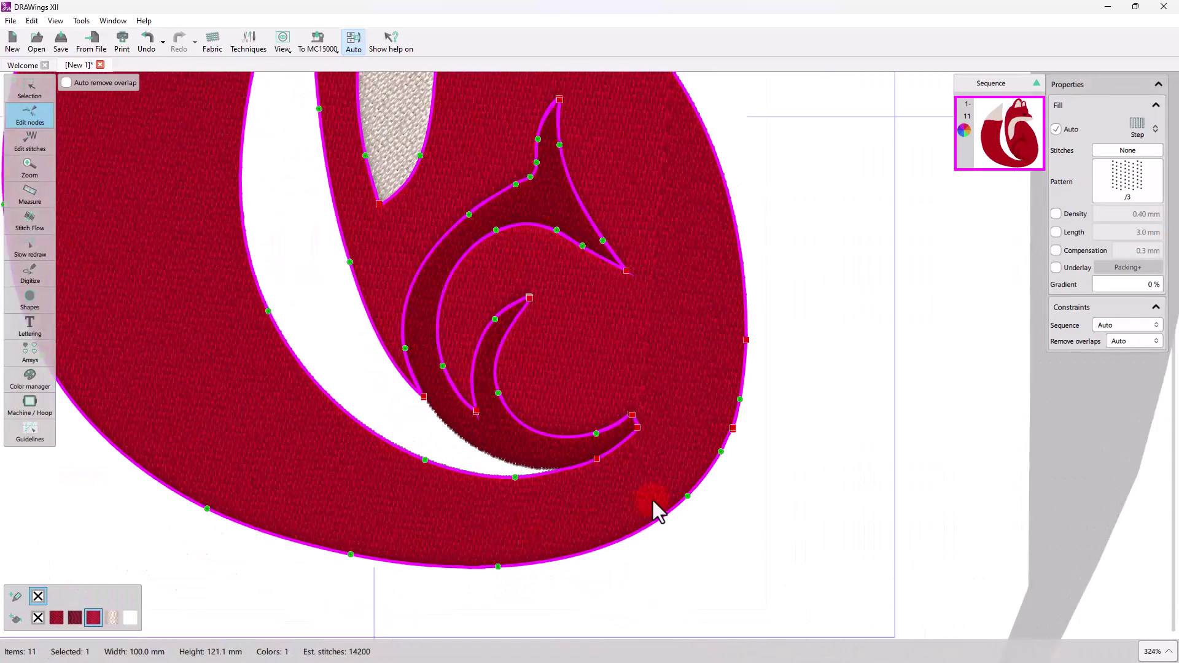
scroll(748, 425, up, 4)
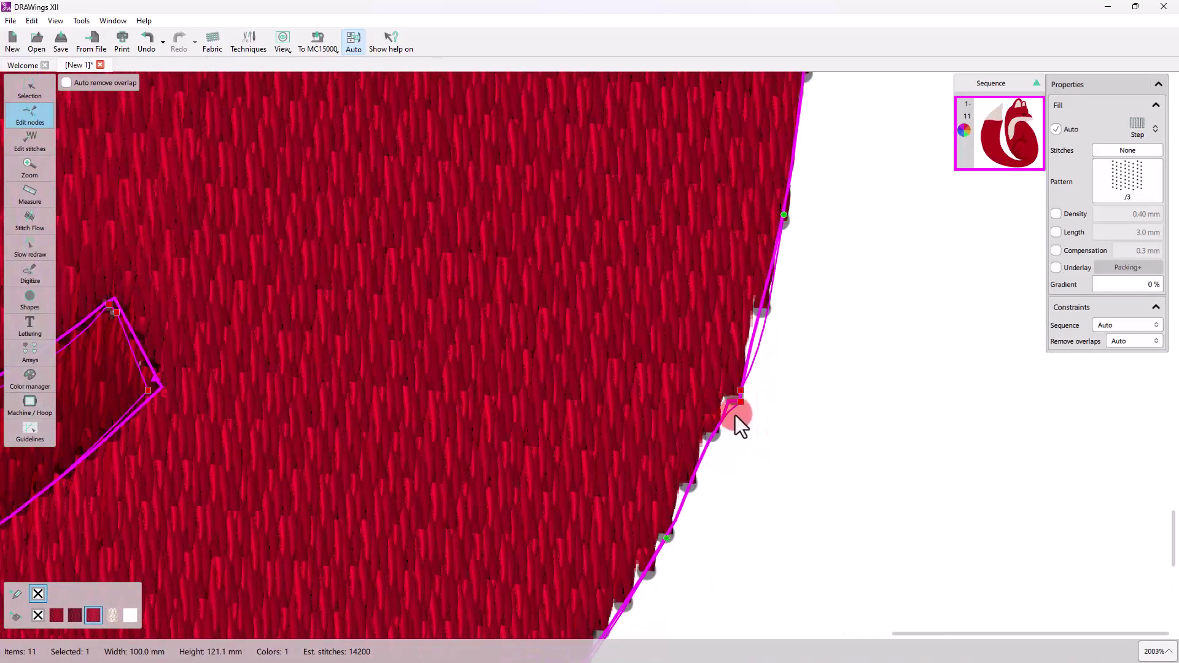
drag(740, 406, 737, 408)
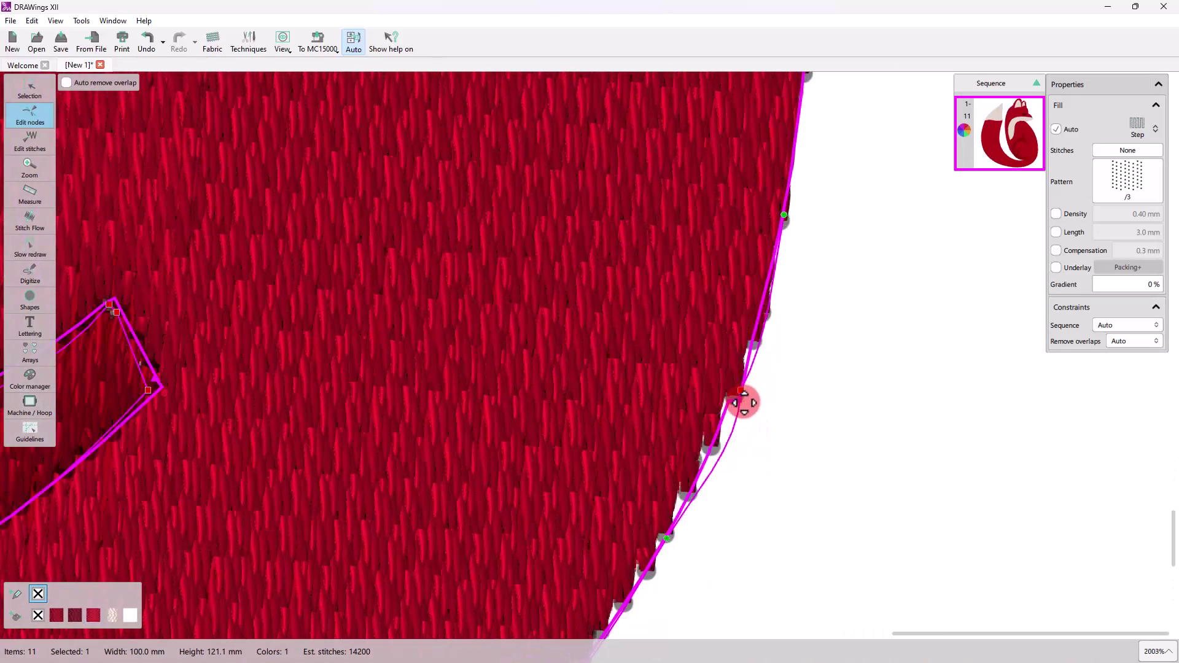
Step: Convert the outline segment just below the remaining corner node to a straight line and finish node editing
right_click(736, 443)
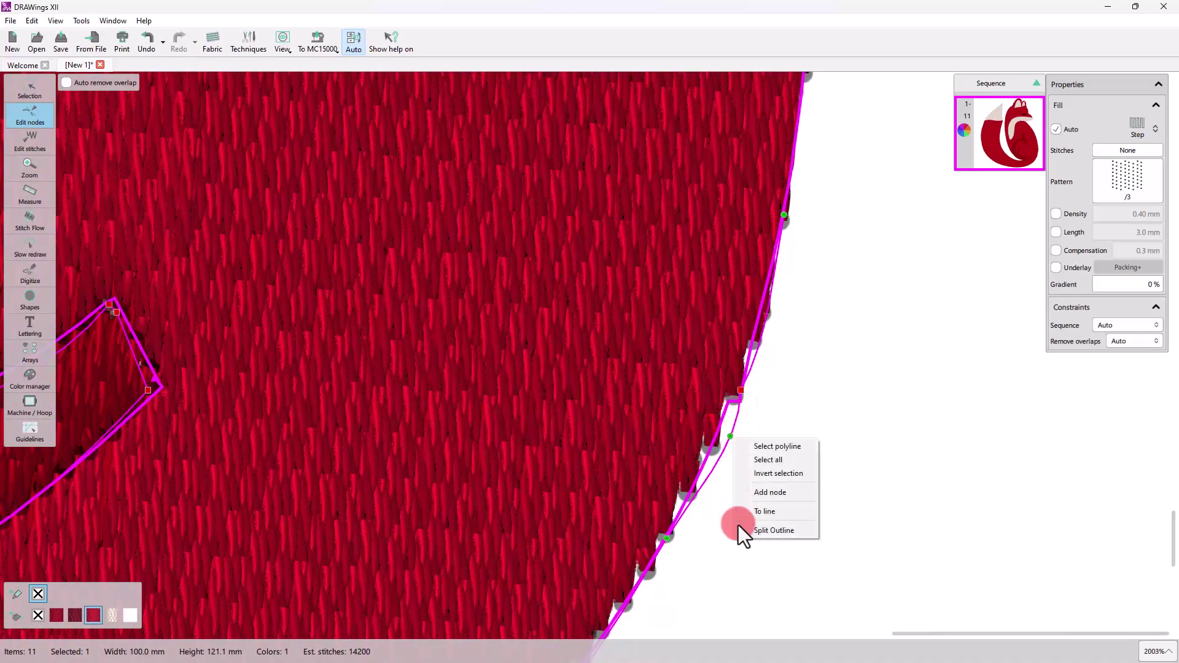
click(750, 515)
scroll(657, 481, down, 7)
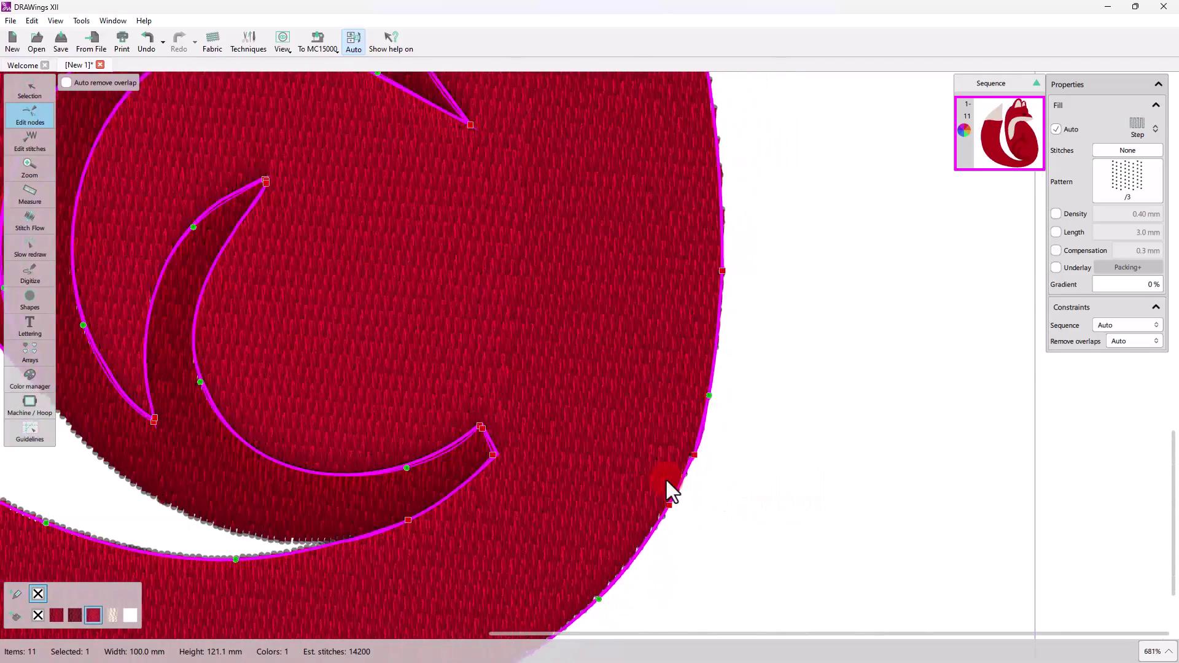
scroll(683, 405, up, 4)
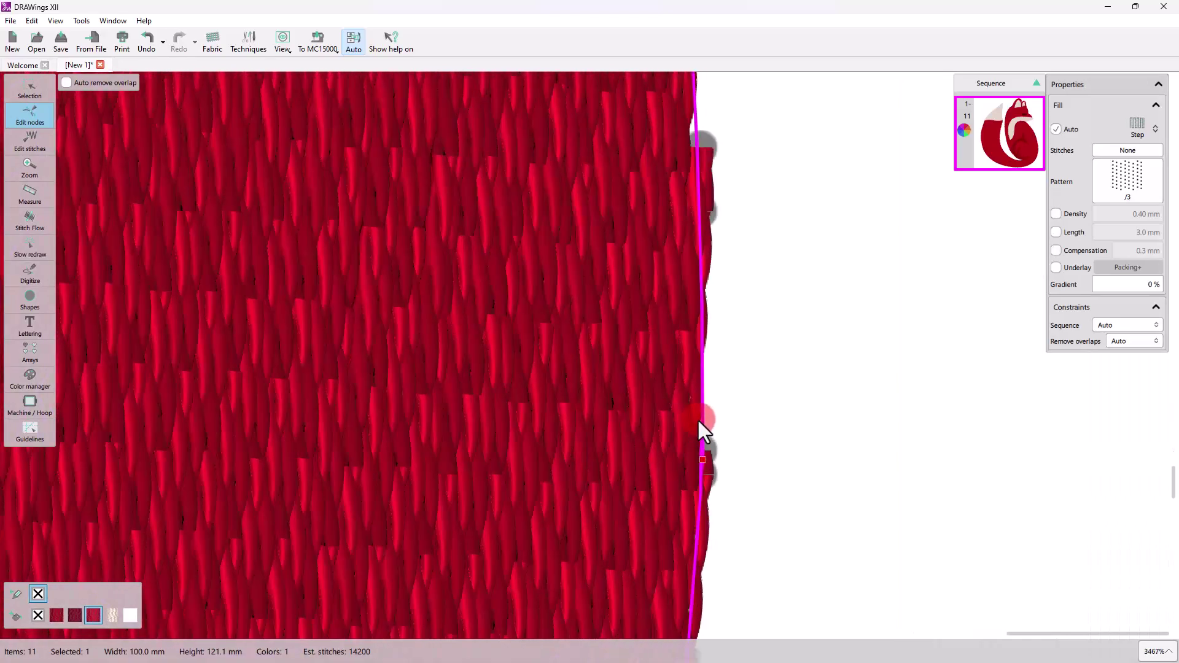
scroll(687, 430, down, 6)
scroll(678, 456, down, 1)
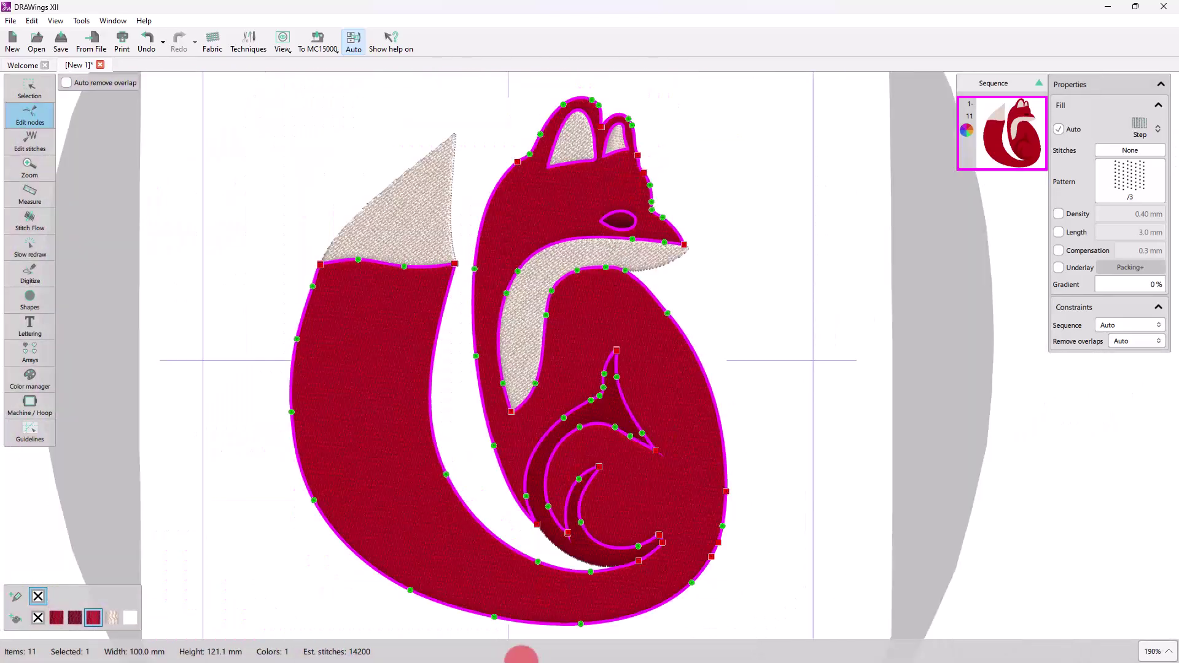
click(38, 93)
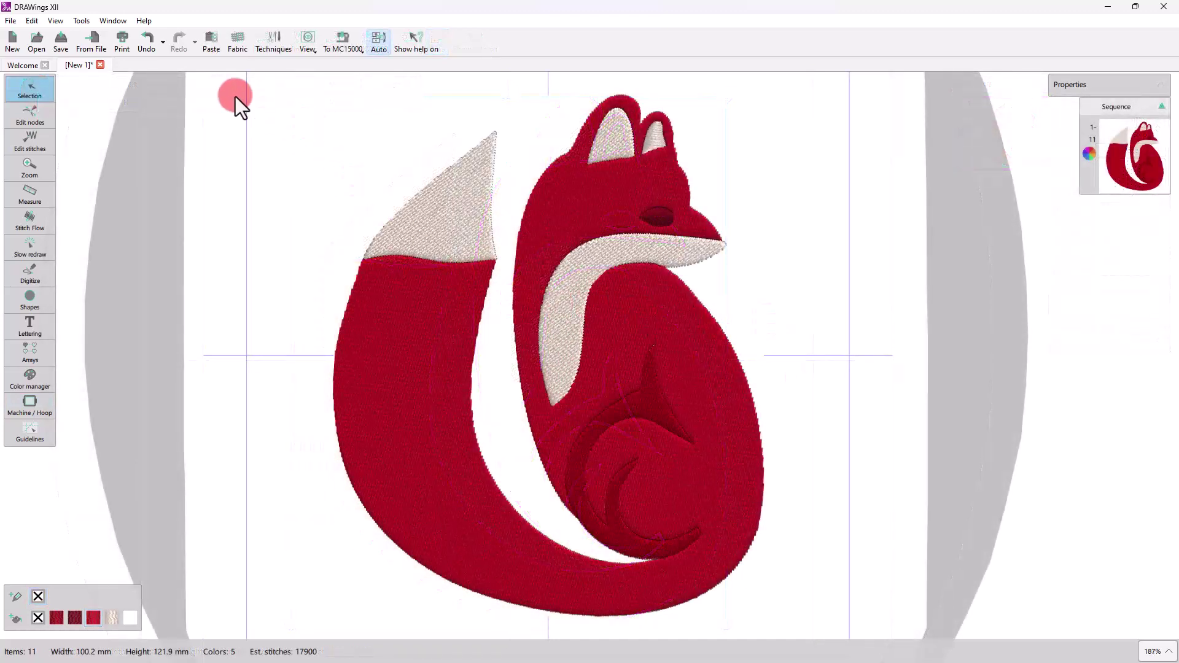
Step: Hide the backdrop image behind the fox embroidery
click(61, 24)
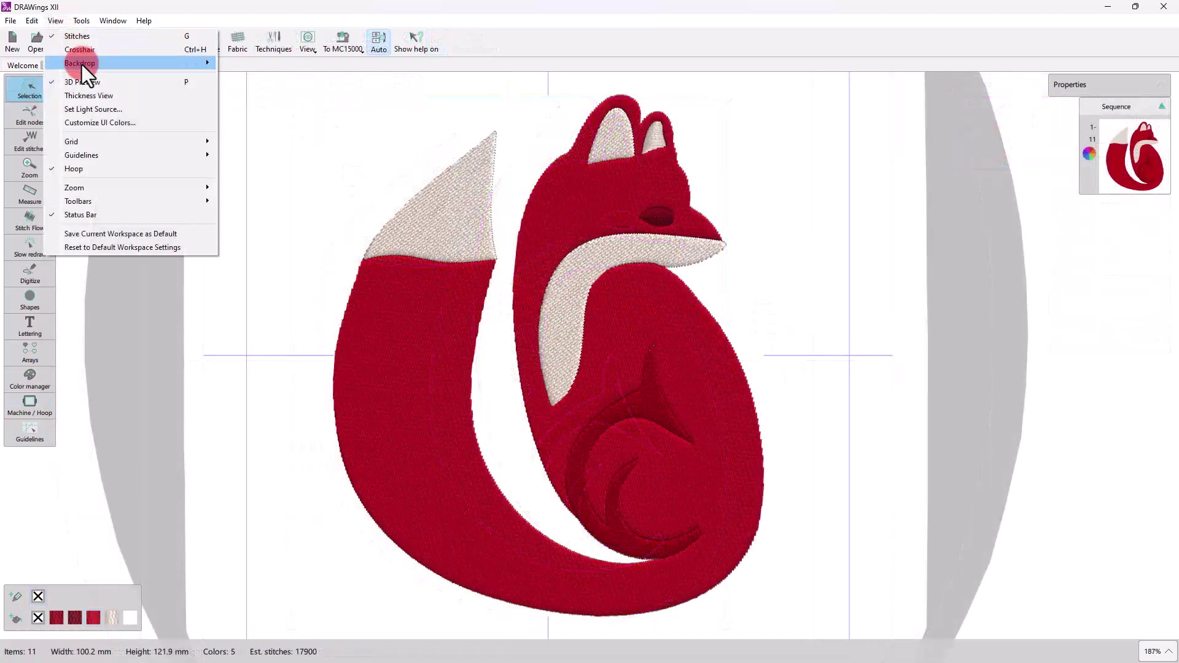
mouse_move(207, 67)
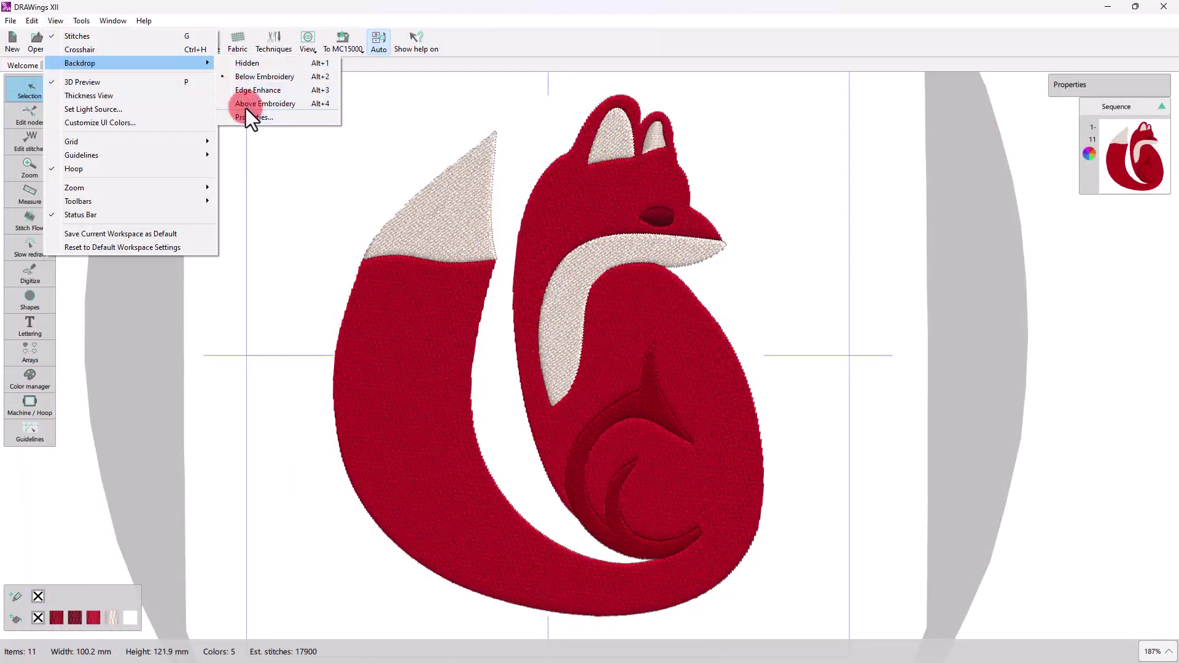
click(252, 66)
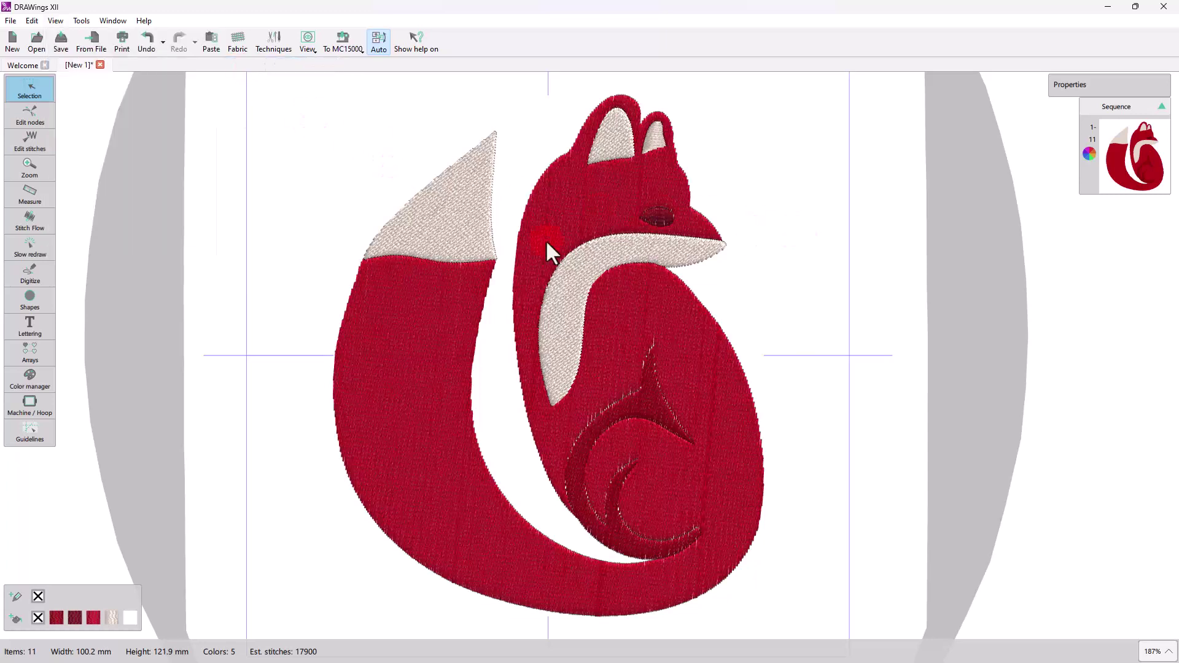
Step: Delete the two white background shapes beside the fox's back and between its tail and body, and clear the selection
click(734, 297)
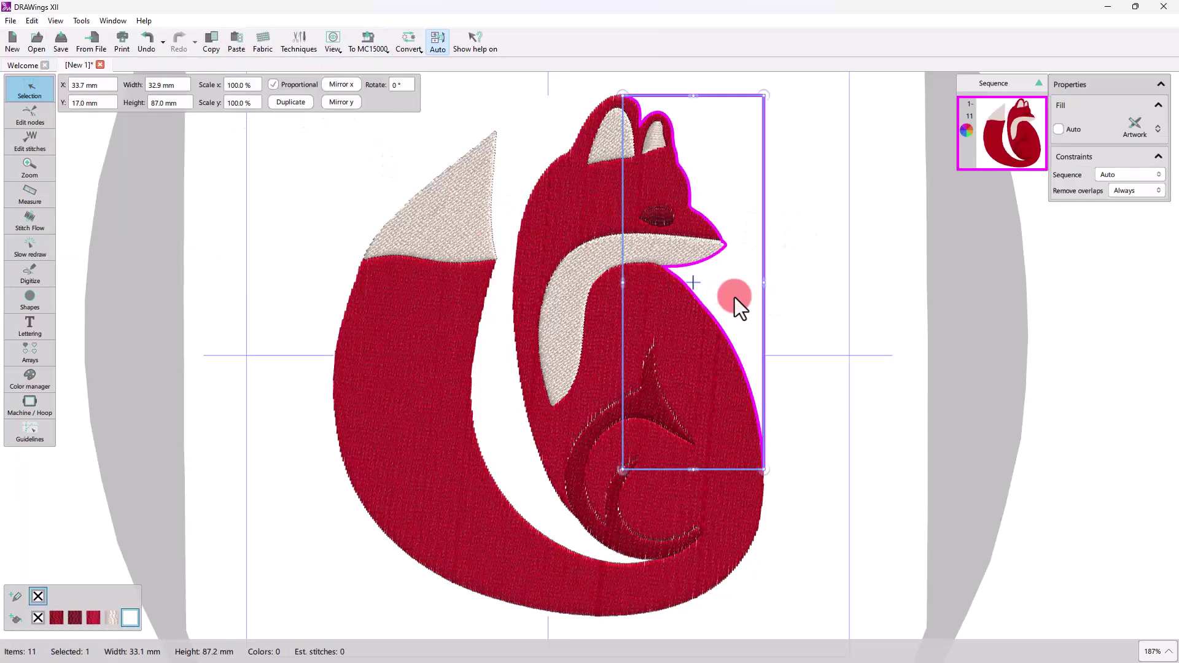
key(Delete)
click(501, 376)
key(Delete)
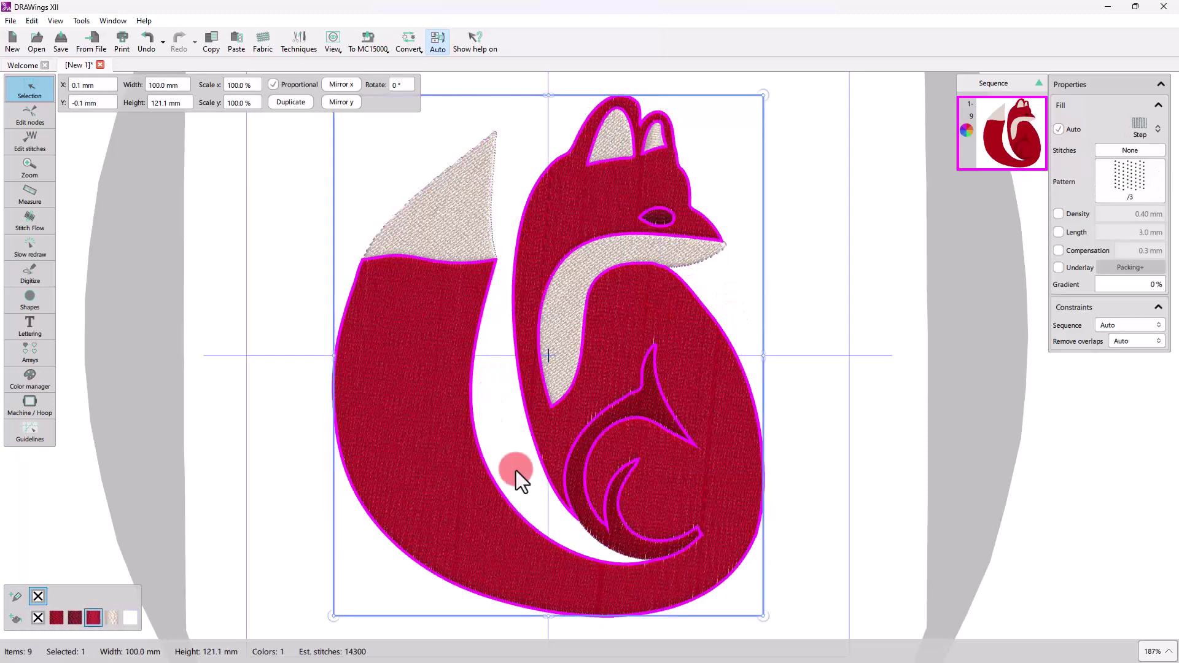
click(947, 319)
Step: Change the fill type of the red fox body from Step to Piping
scroll(466, 208, up, 2)
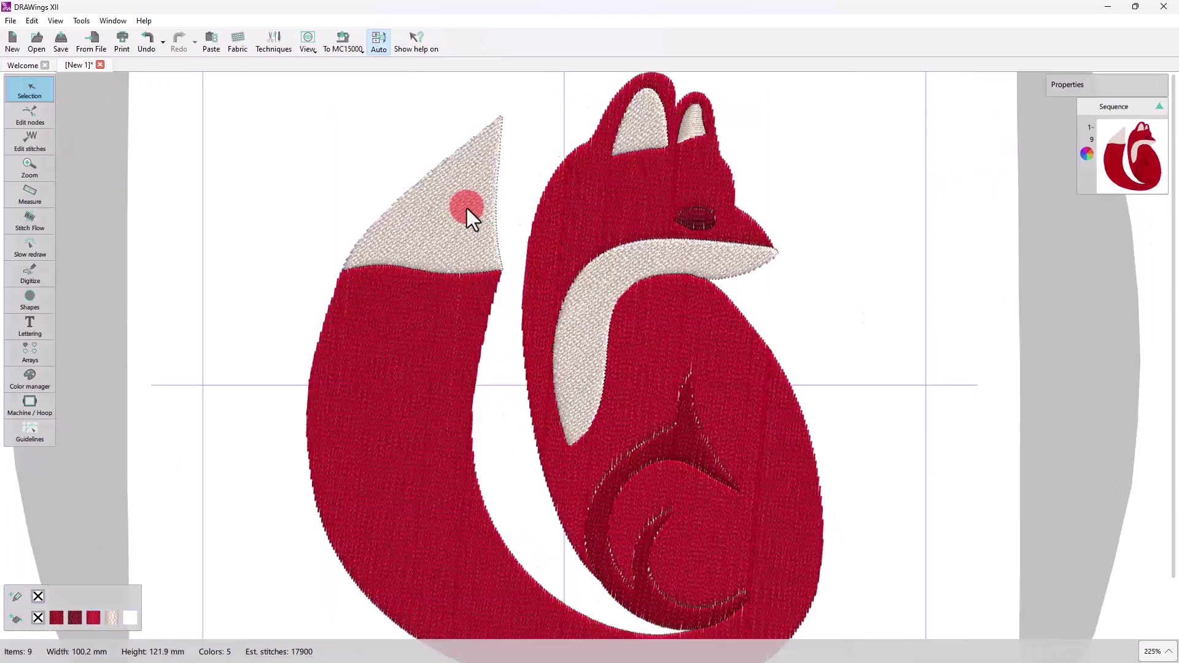
click(727, 382)
click(1138, 130)
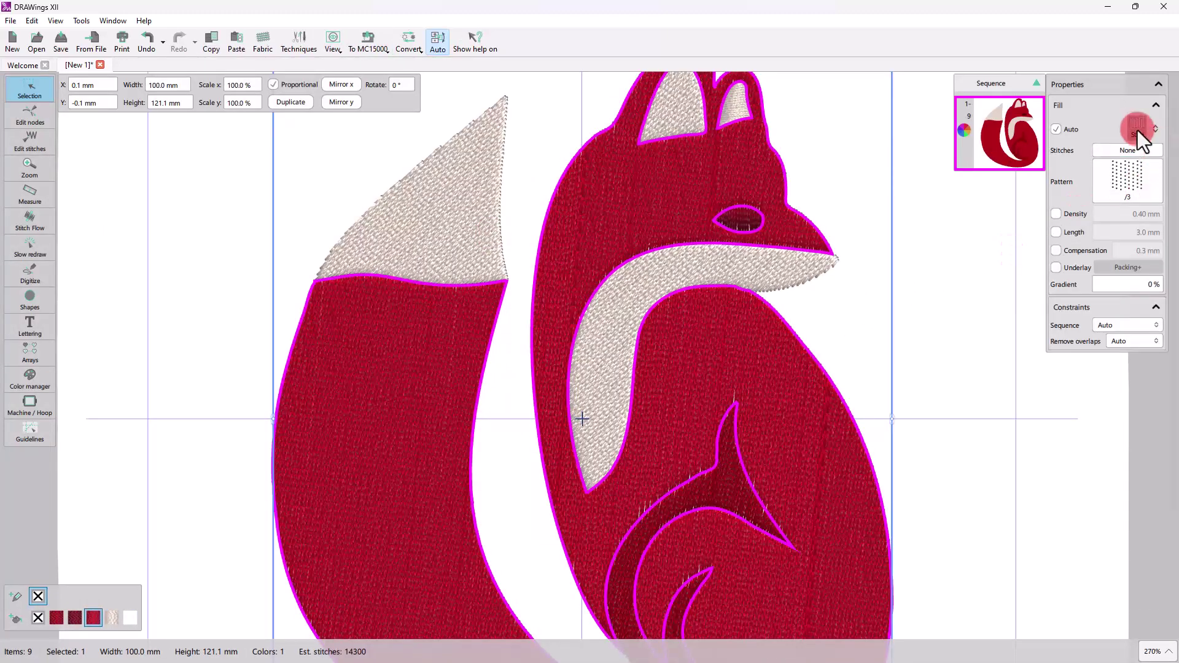
click(1135, 154)
scroll(473, 267, down, 2)
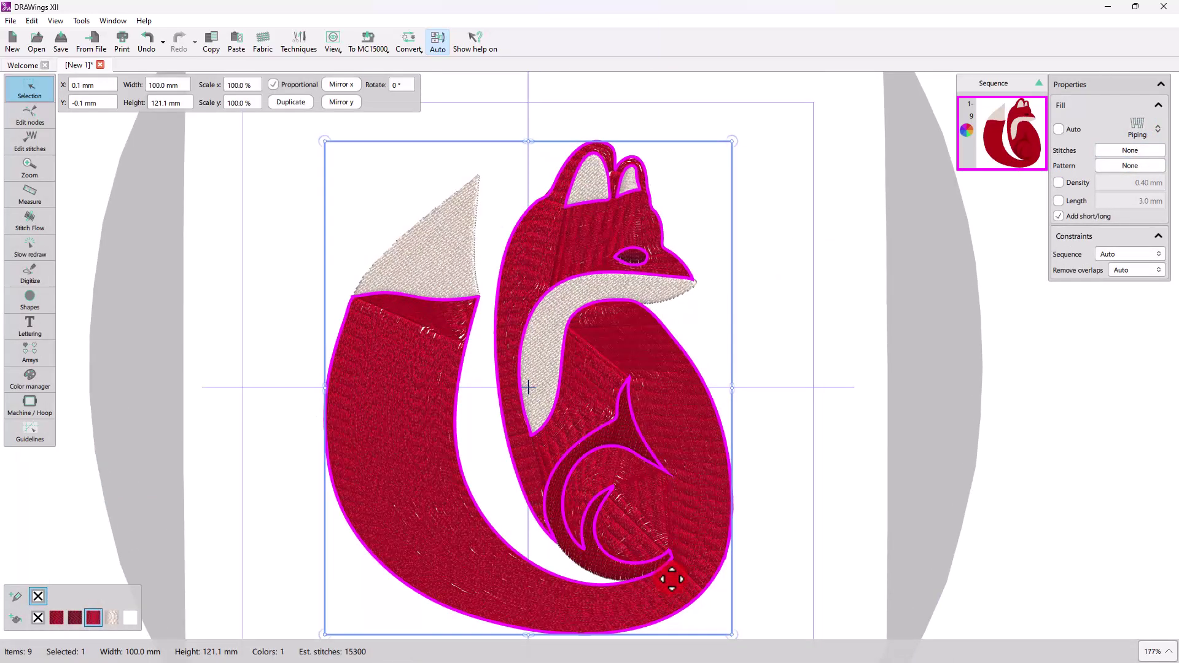
Step: Add Stitch Flow divide lines to the red body between the leg's tips, from the thigh tip to the chin, and from eye to snout
click(29, 221)
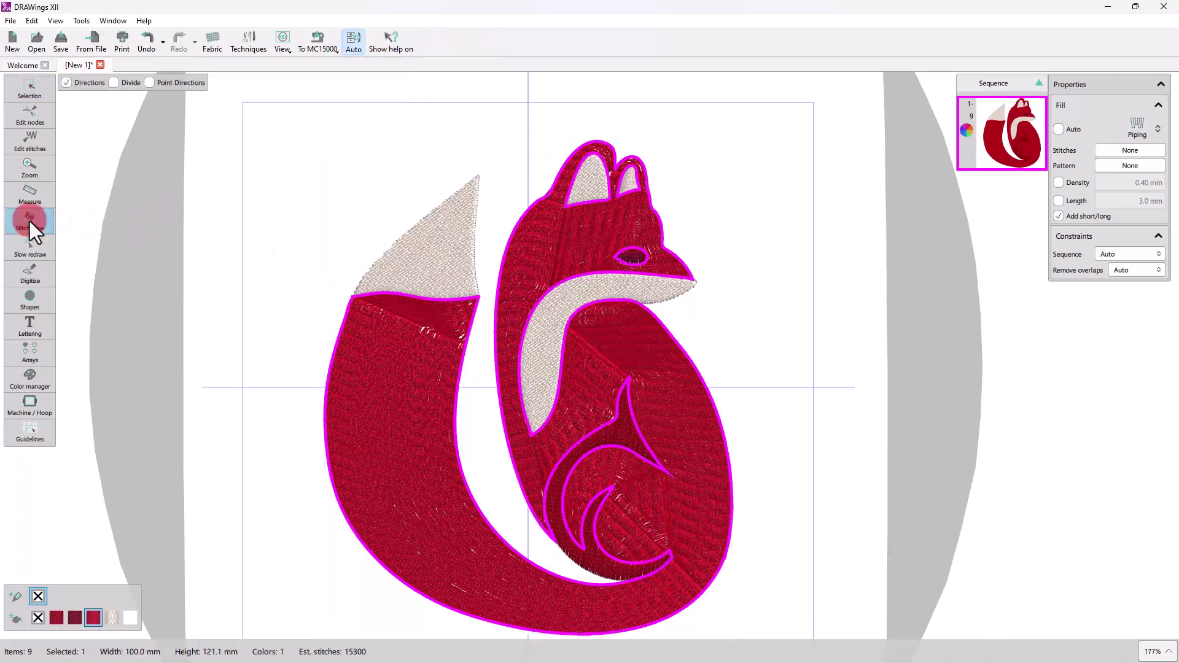
click(115, 83)
drag(671, 475, 669, 549)
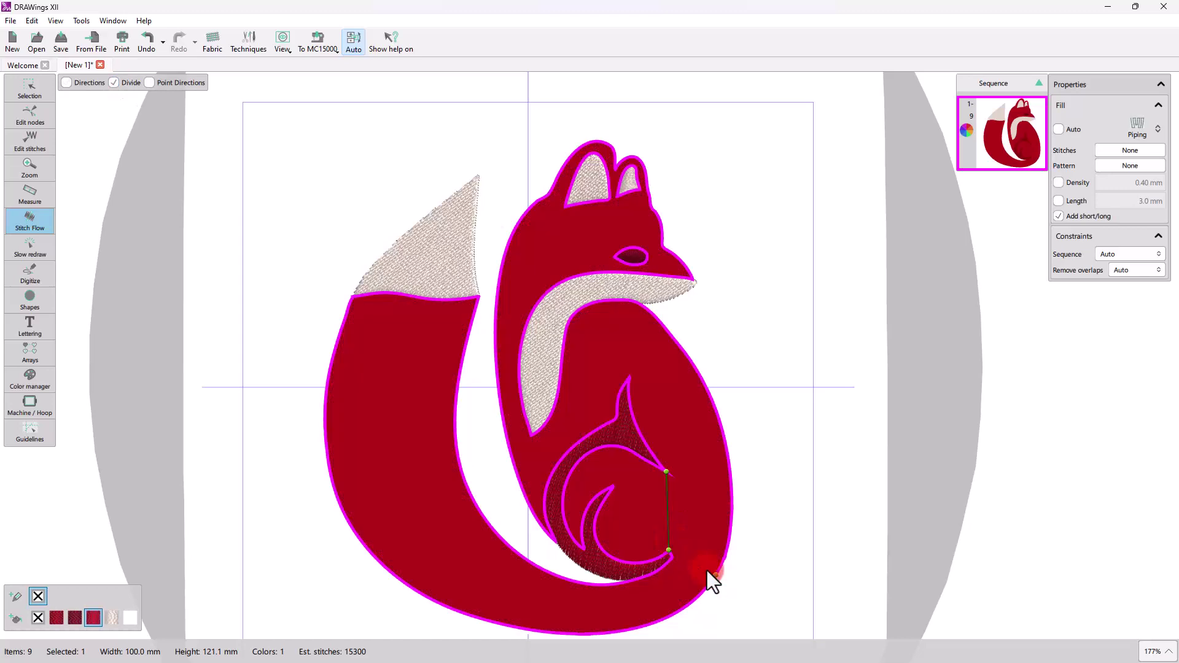
scroll(618, 426, up, 2)
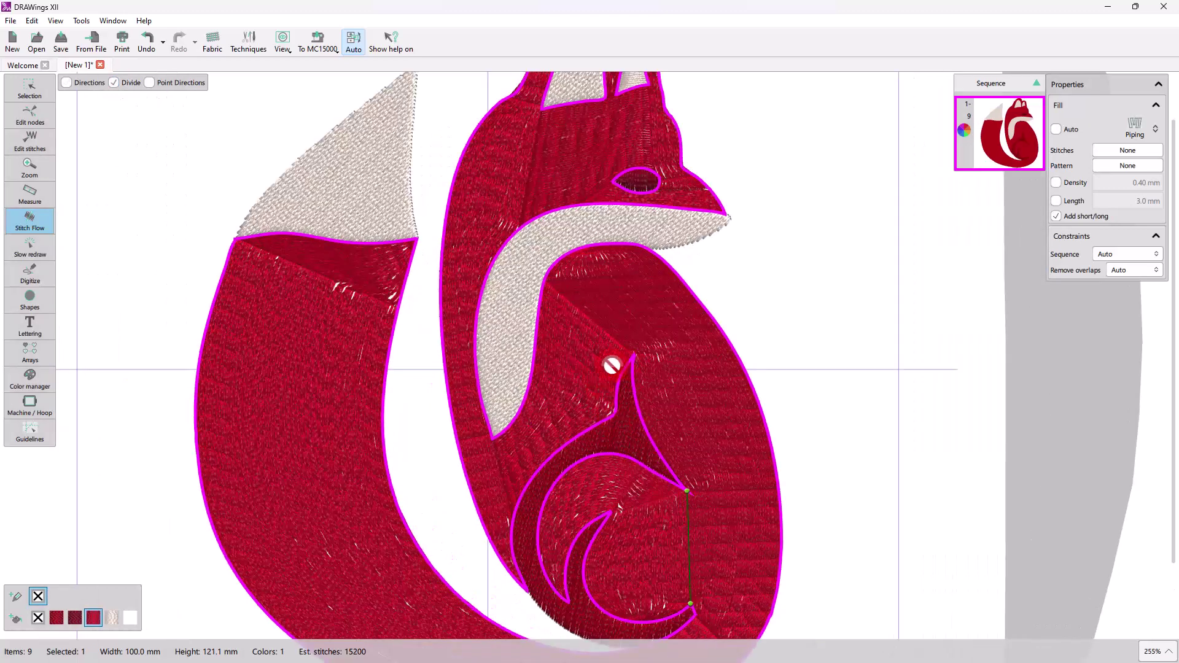
drag(632, 354, 612, 245)
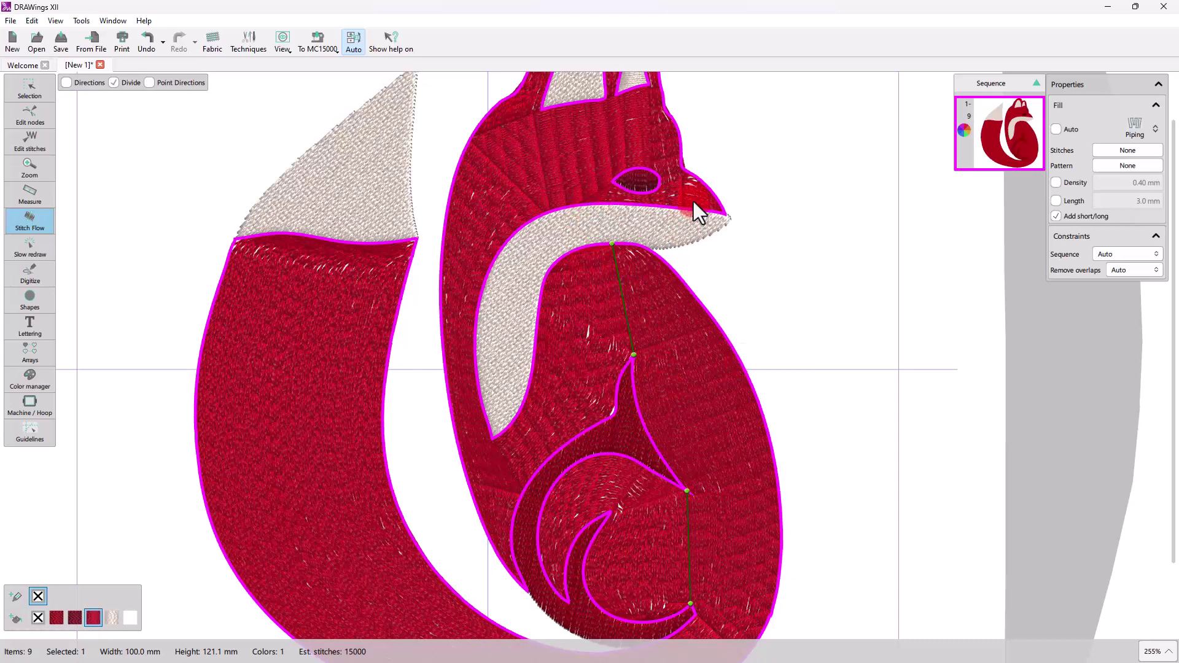
drag(686, 175, 681, 168)
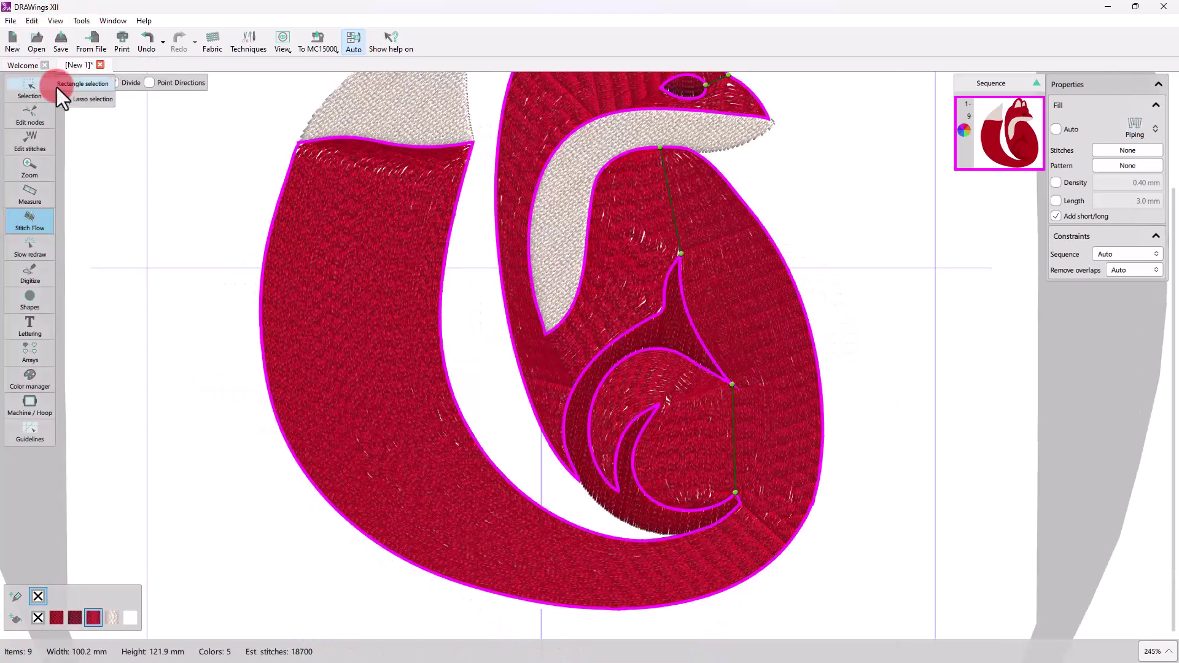
Step: Apply the sea waves pattern to the red body's Piping fill
click(61, 87)
click(22, 86)
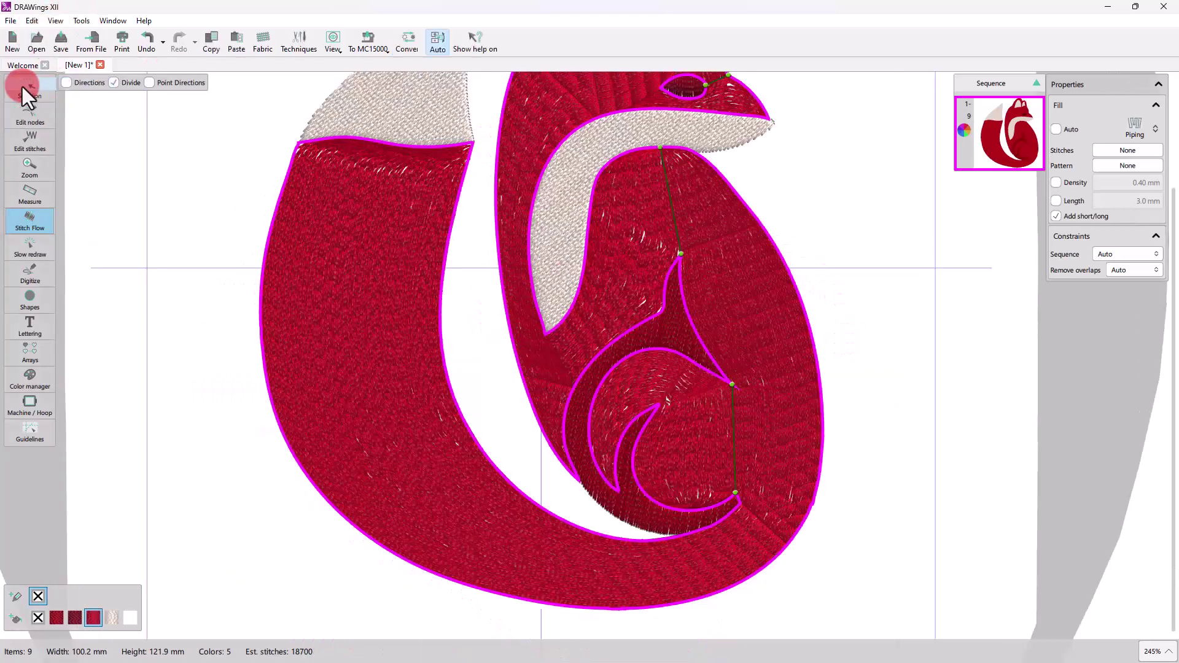
click(673, 488)
scroll(673, 488, down, 2)
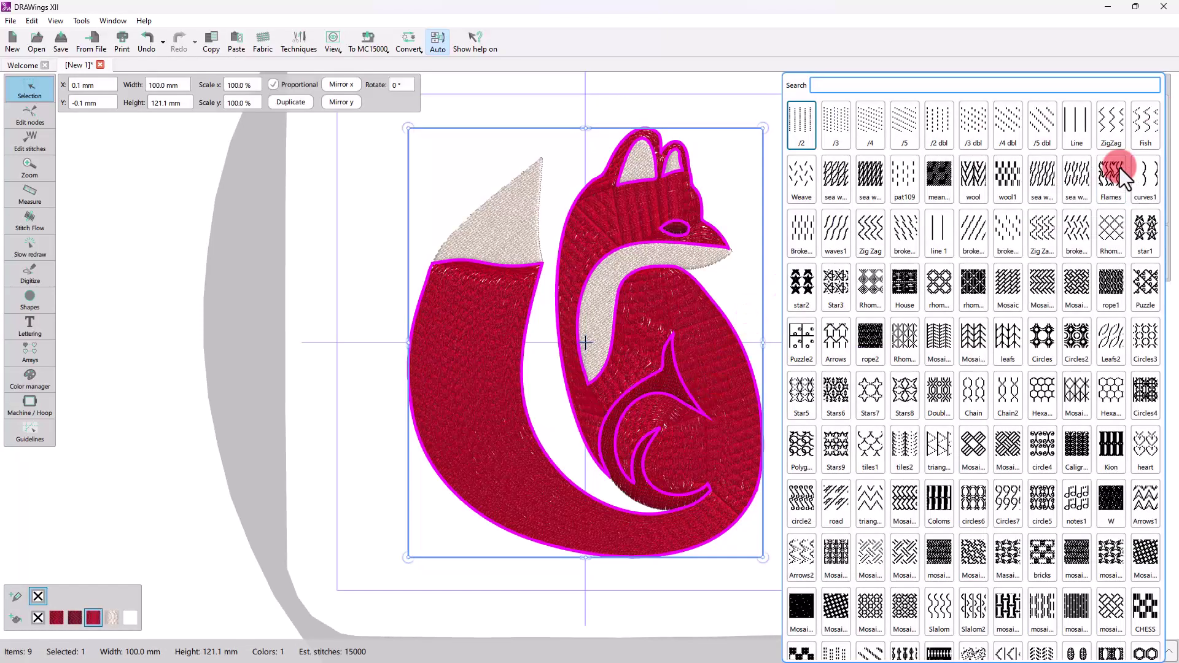
click(843, 181)
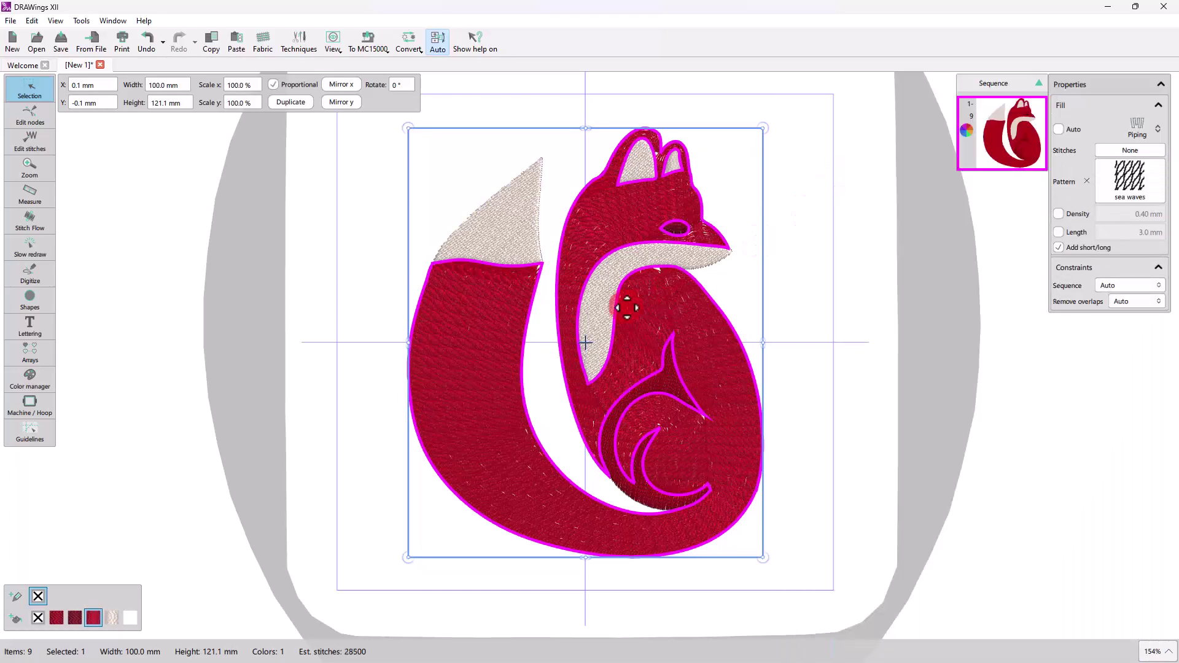
scroll(729, 356, up, 5)
scroll(716, 355, down, 5)
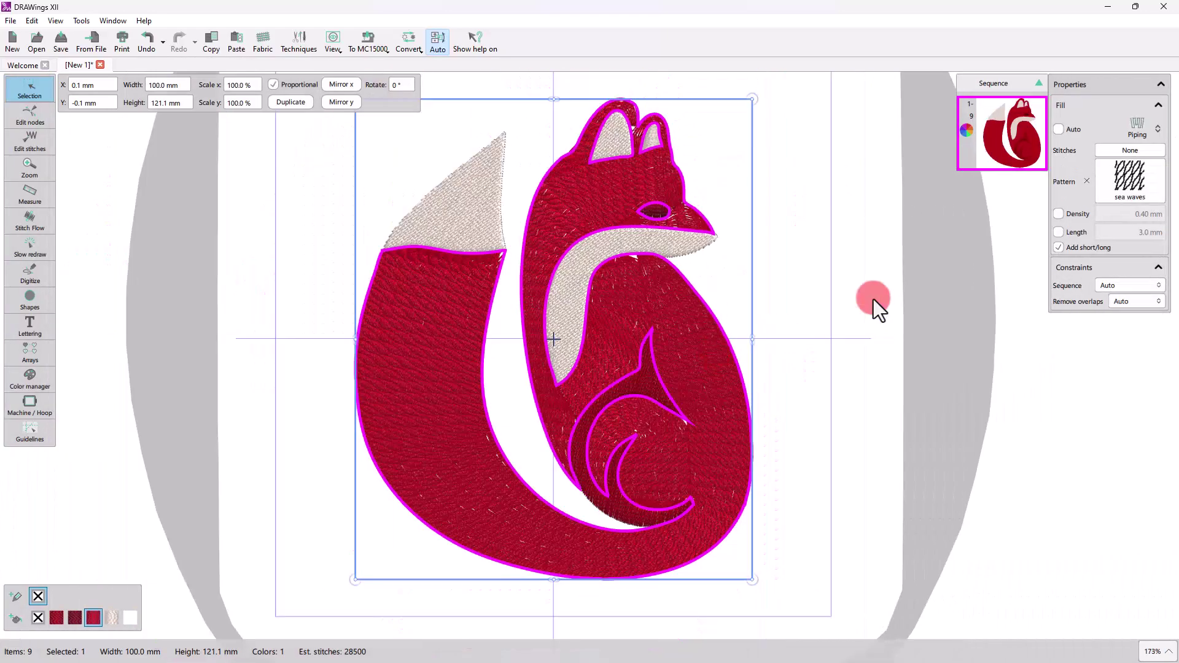
Step: Enable a custom density for the red body's fill, set it to 0.60 mm and clear the selection
click(1060, 215)
double_click(1130, 214)
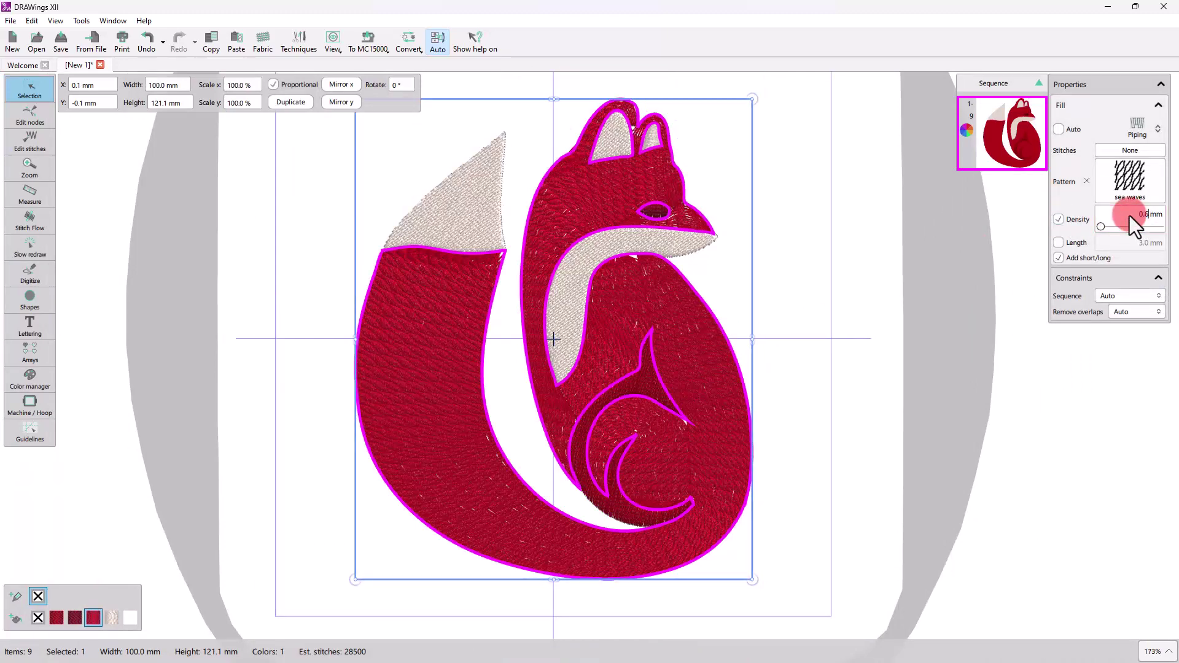
text(0.6)
key(Return)
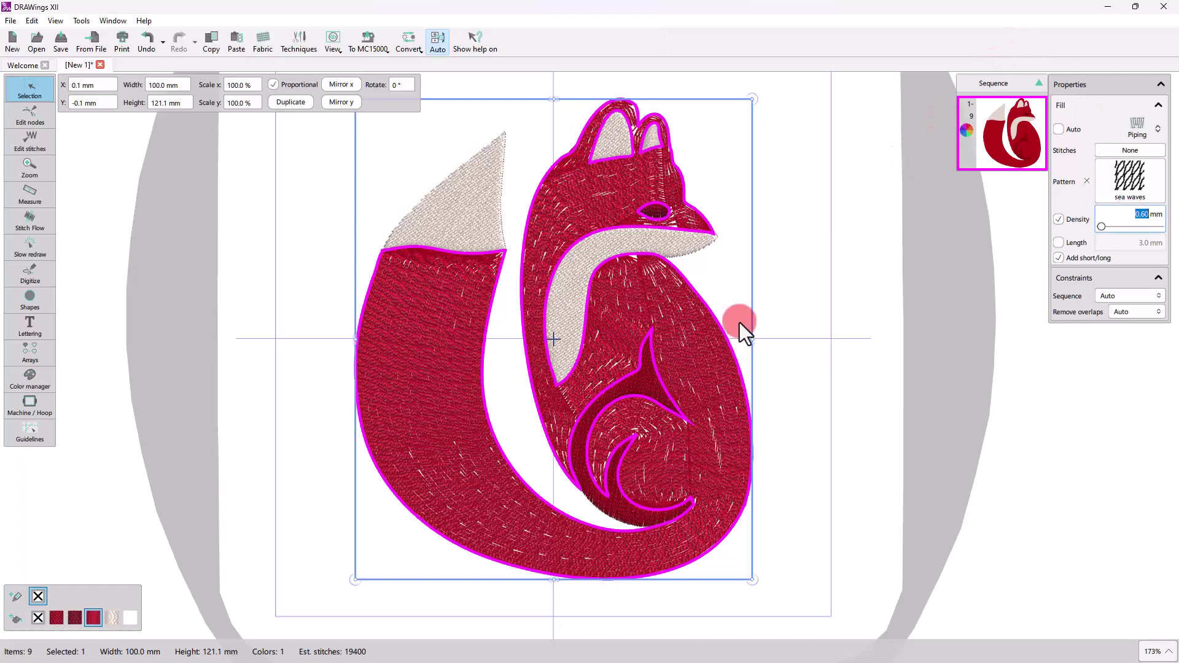
click(797, 407)
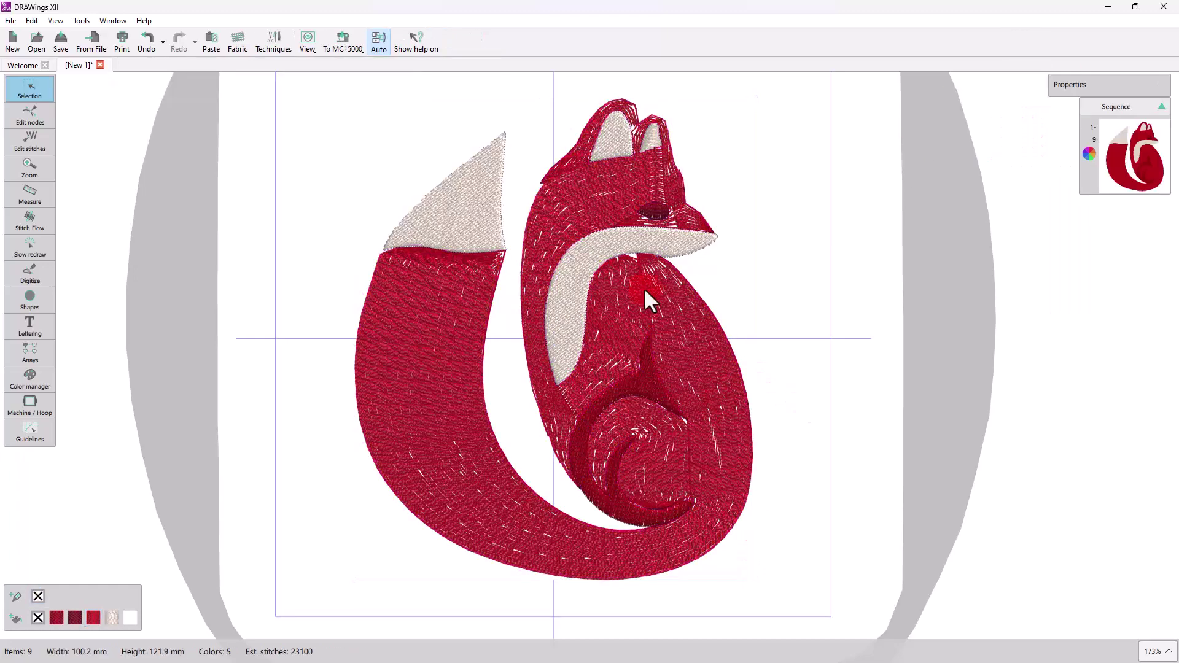
Step: Open the red body for node editing and move the corner node on its edge just below the white muzzle
click(578, 251)
click(33, 110)
scroll(642, 266, up, 5)
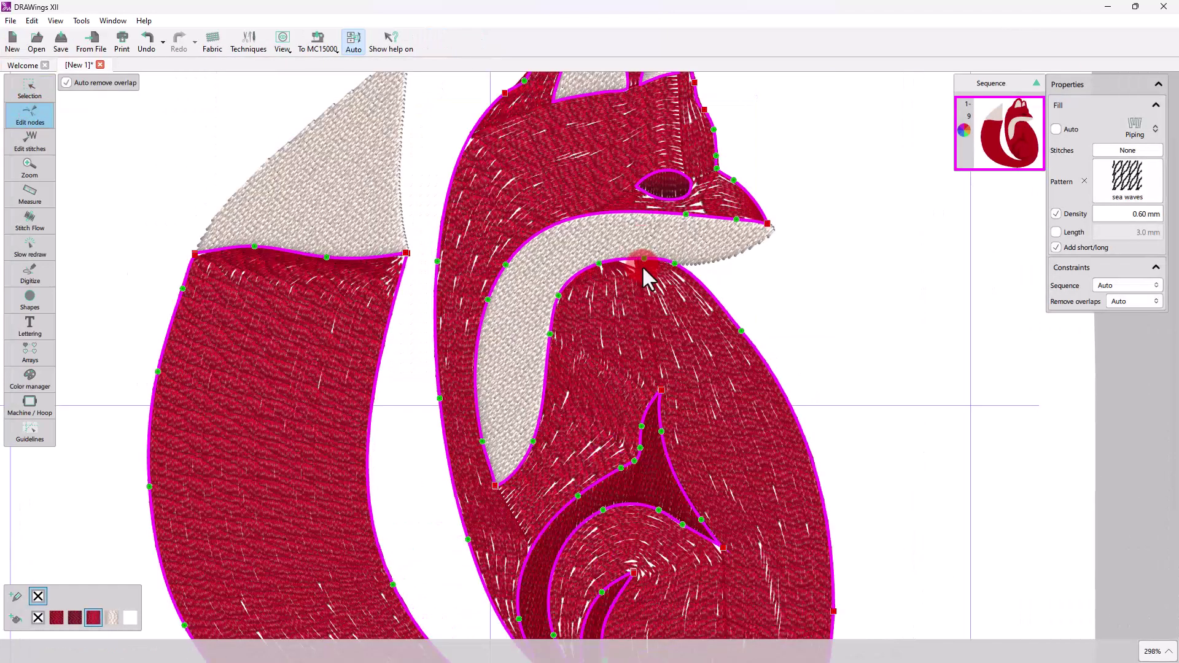
click(643, 252)
drag(643, 251, 523, 308)
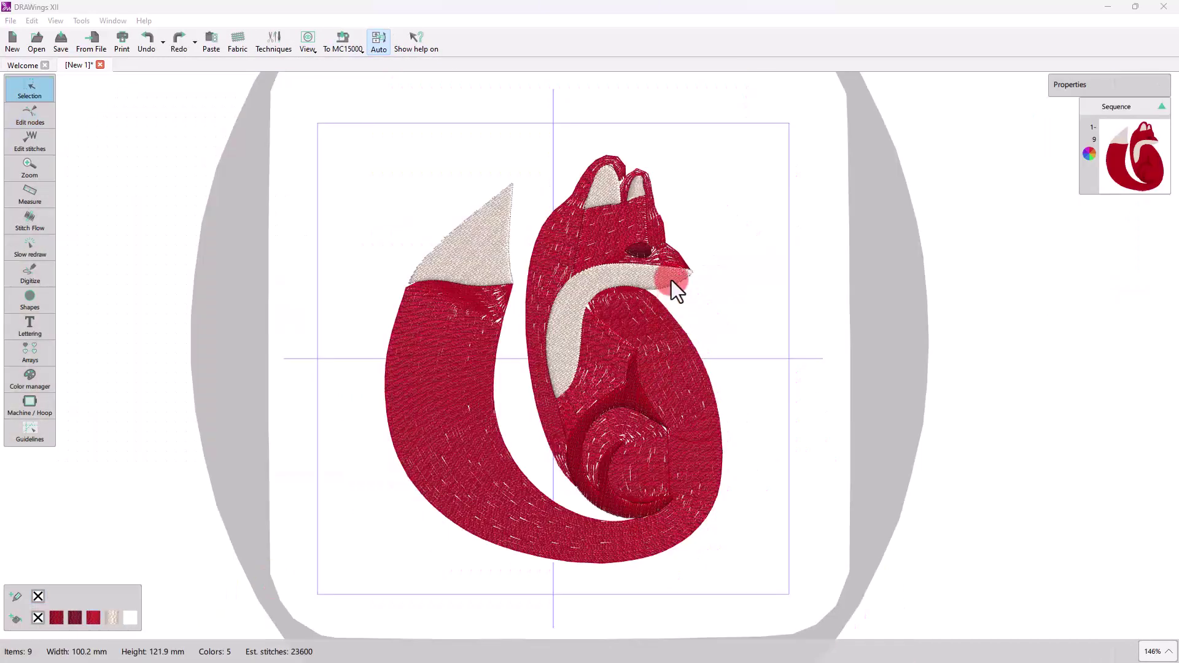
Step: Select the four cream parts (muzzle, tail tip and both inner ears), change their fill to Piping and clear the selection
click(672, 280)
ctrl+click(510, 267)
ctrl+click(604, 195)
ctrl+click(635, 191)
click(1130, 122)
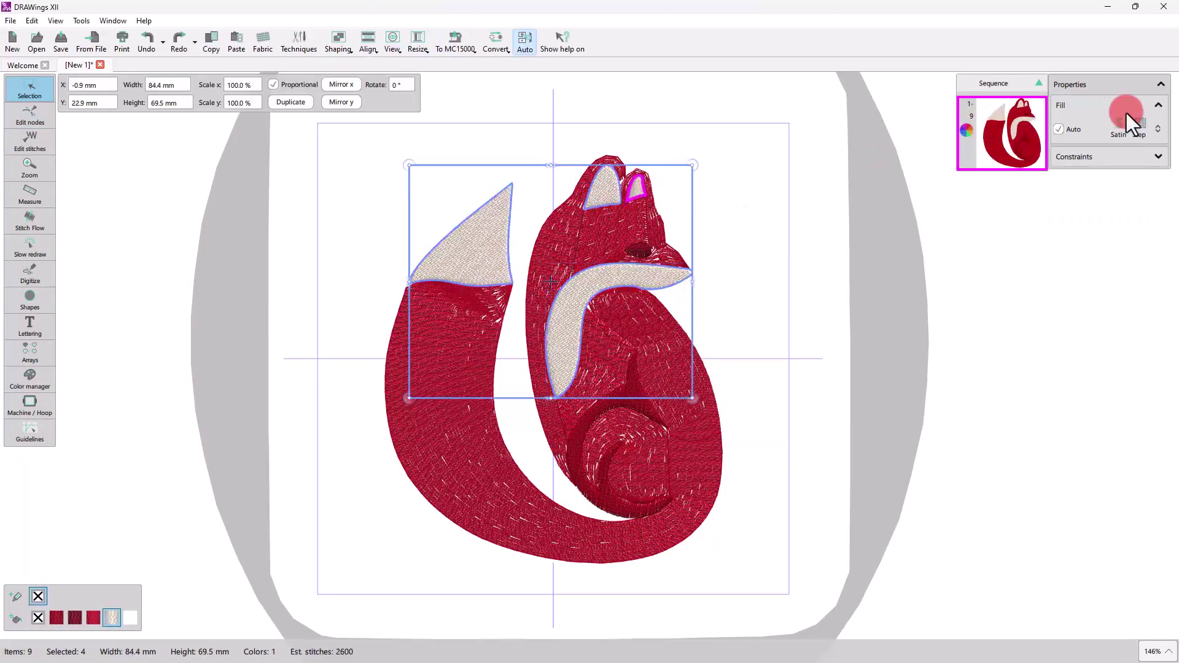
click(1159, 128)
click(1107, 156)
click(778, 346)
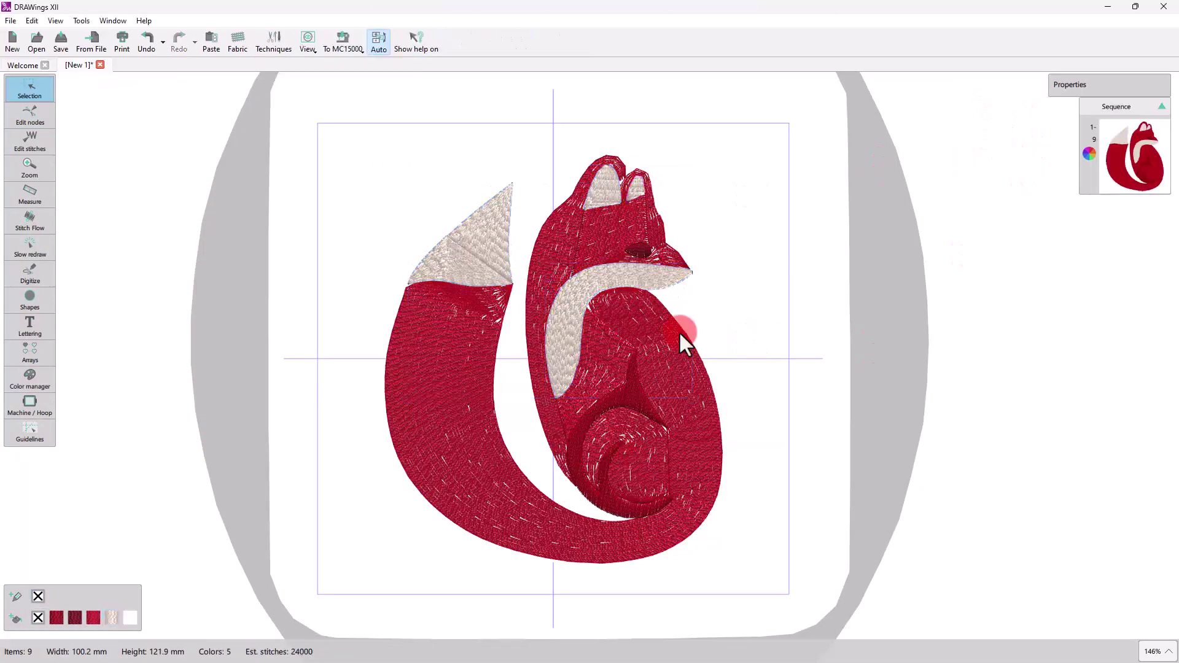
Step: Change the cream tail tip's fill to Step and angle its stitch direction line diagonally towards the pointed end
click(466, 245)
click(1147, 127)
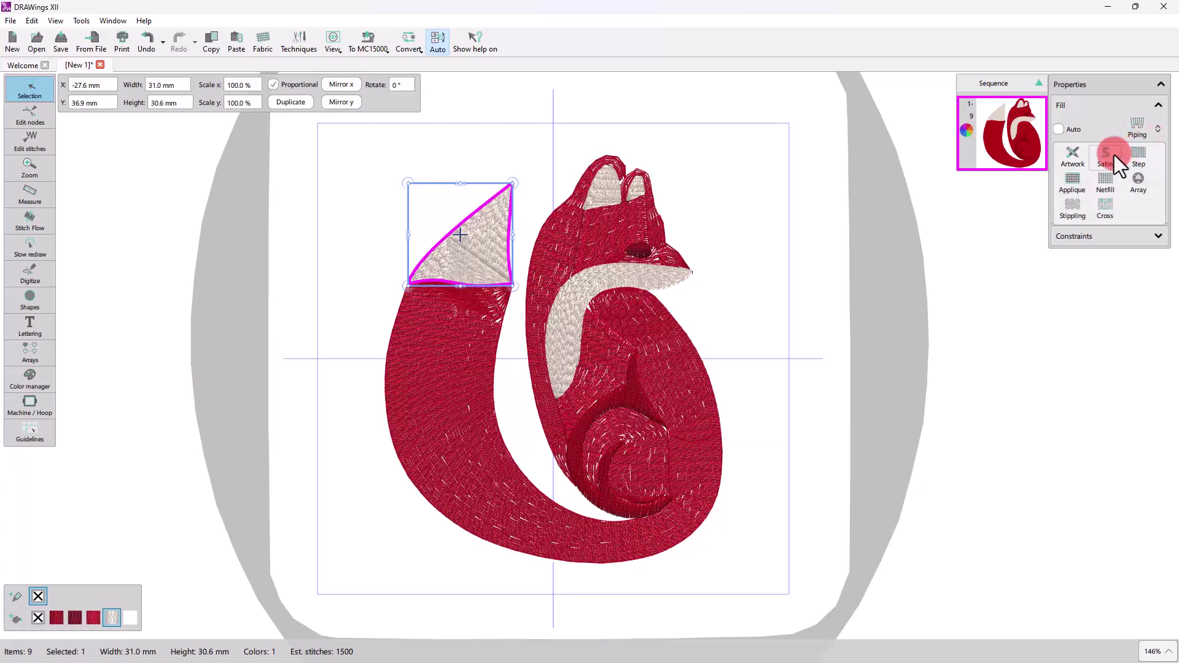
click(1135, 157)
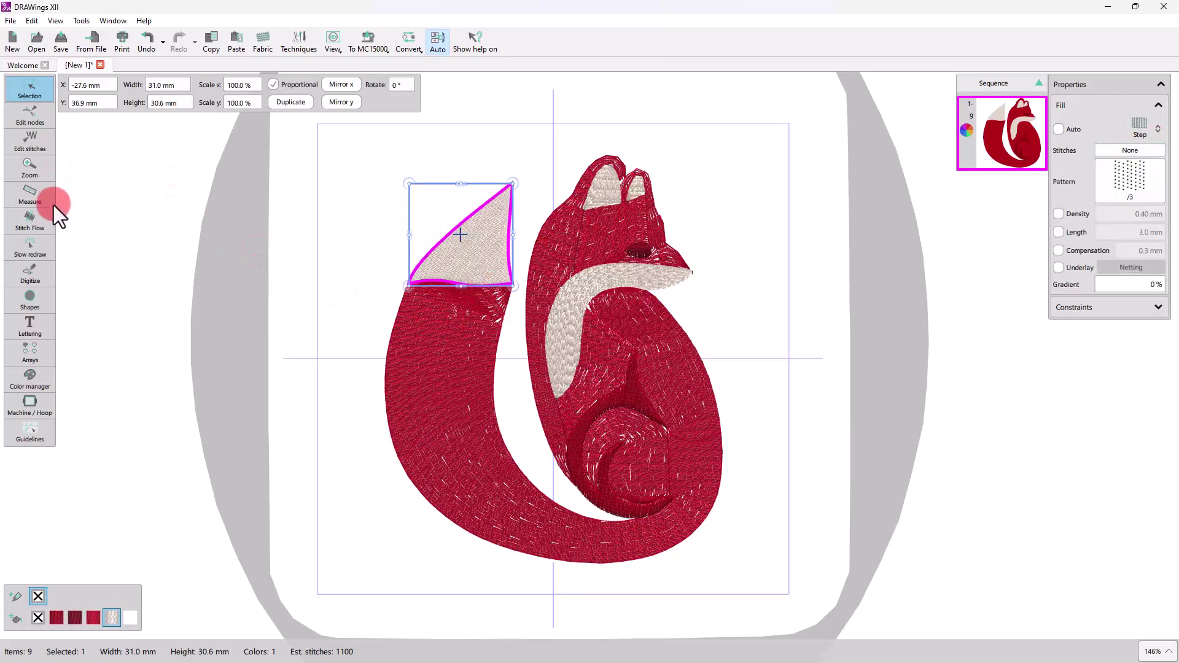
click(25, 225)
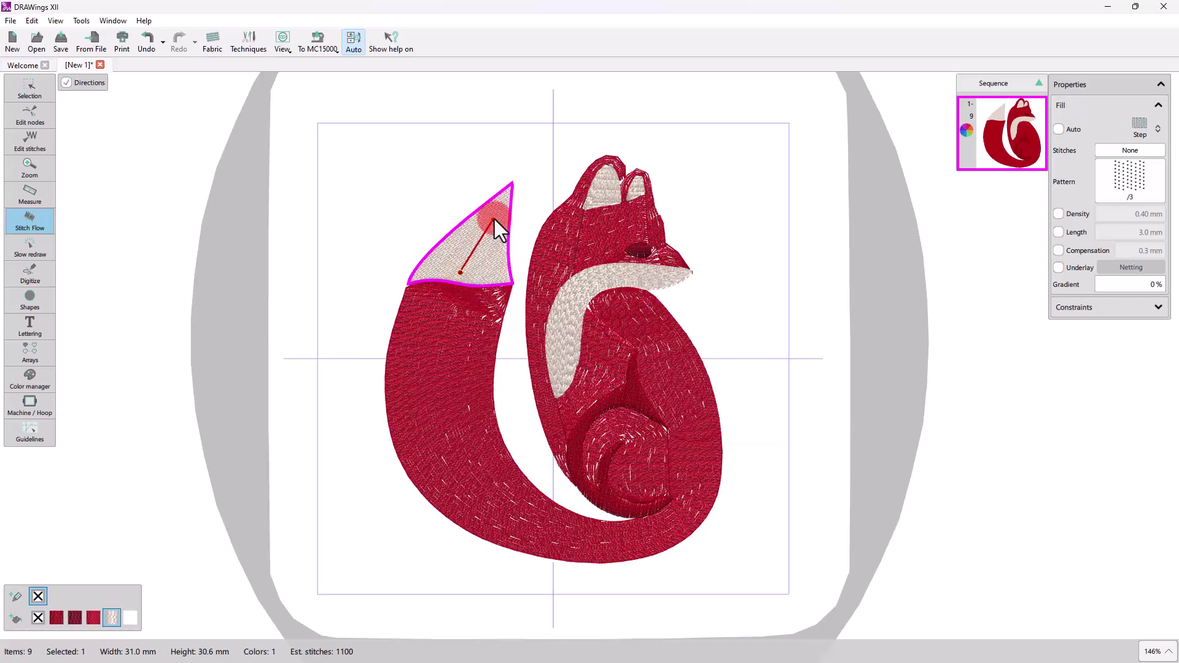
drag(494, 219, 497, 215)
scroll(478, 252, up, 4)
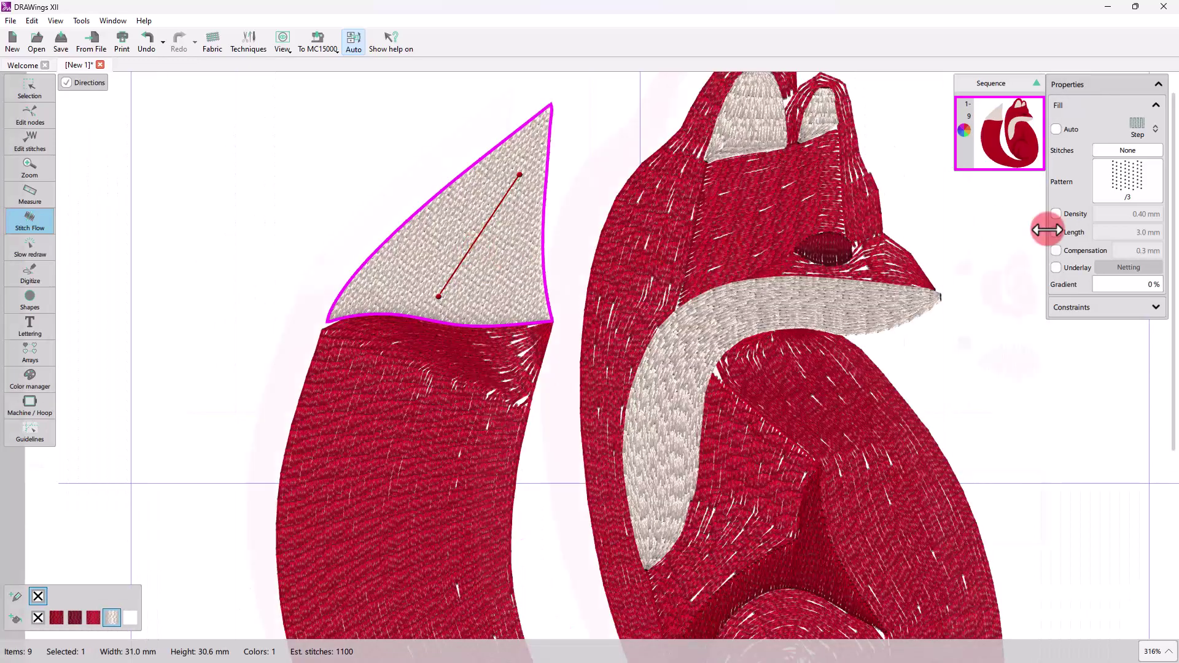
Step: Switch from Auto to Manual mode and convert the cream tail tip to raw stitches
click(18, 88)
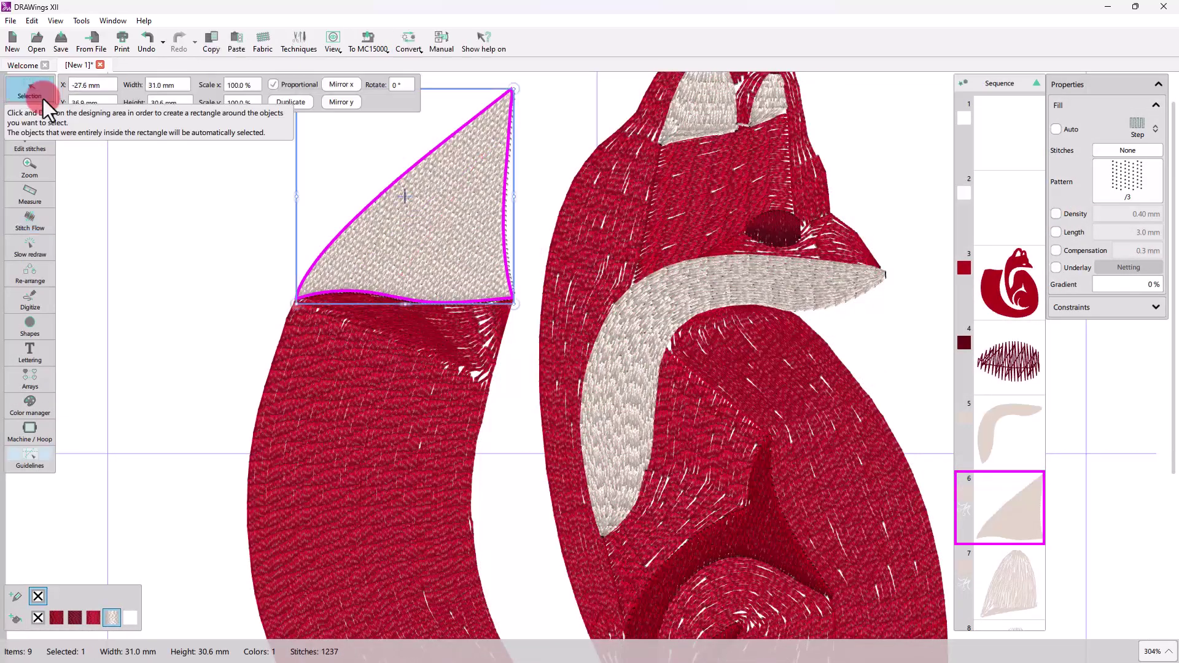
click(245, 177)
click(447, 210)
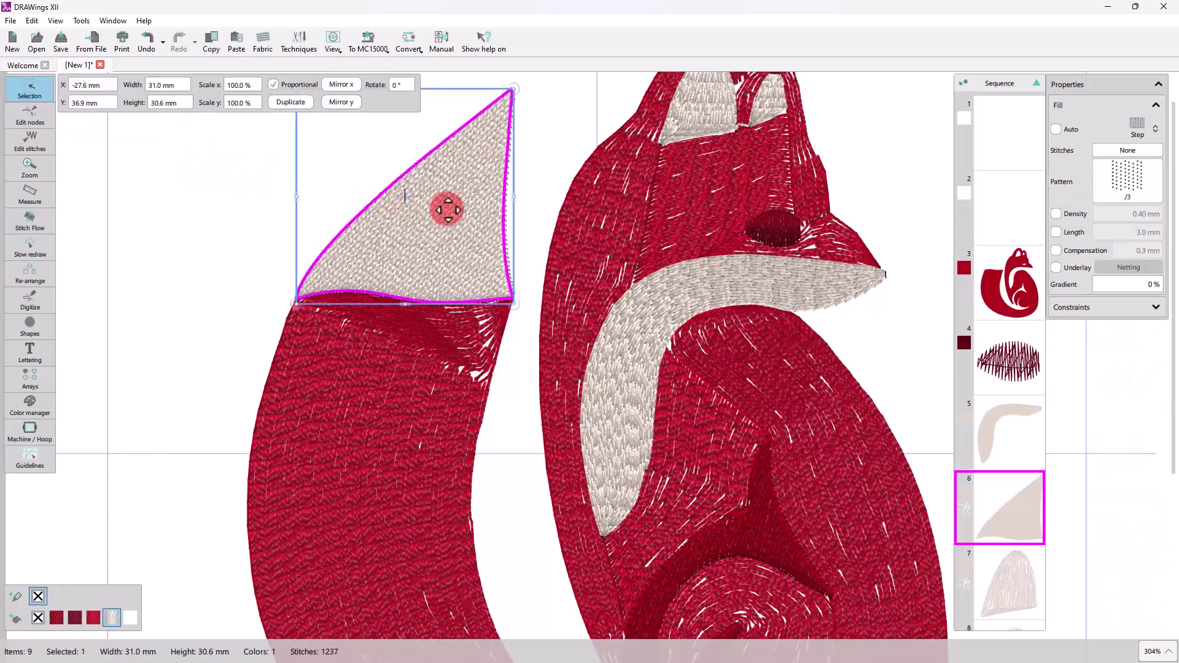
right_click(447, 211)
click(474, 203)
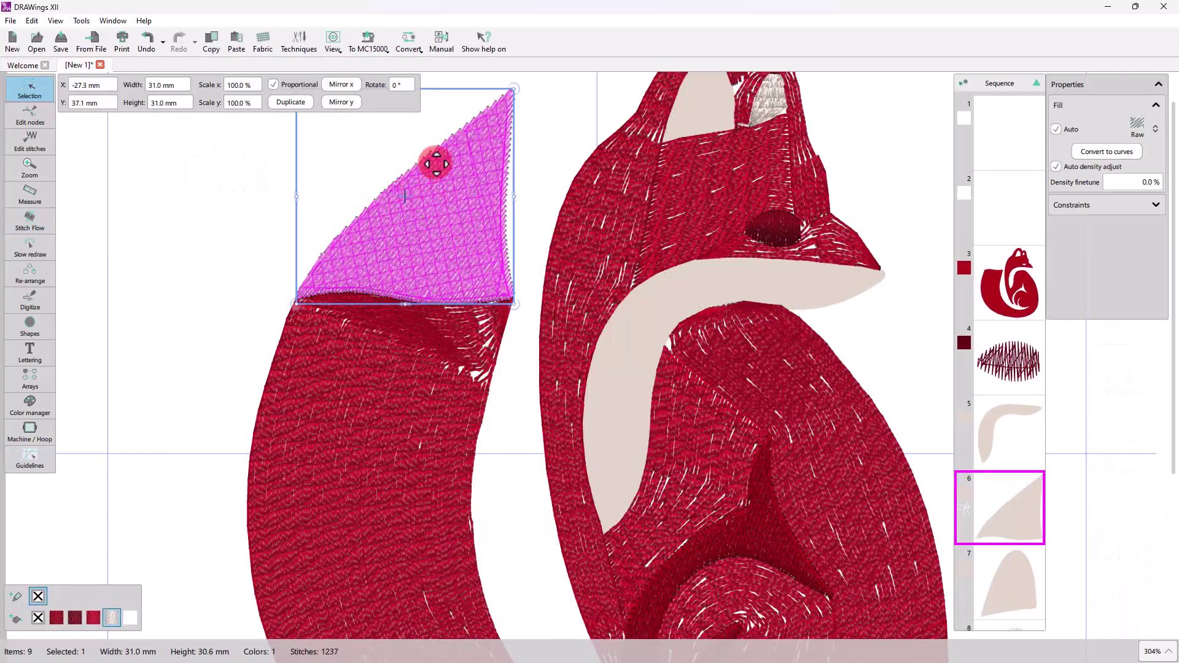
Step: Open the tail tip for stitch editing and pull three stitch points on its upper slanted edge outward into fur-like spikes
scroll(456, 125, up, 4)
scroll(513, 202, down, 5)
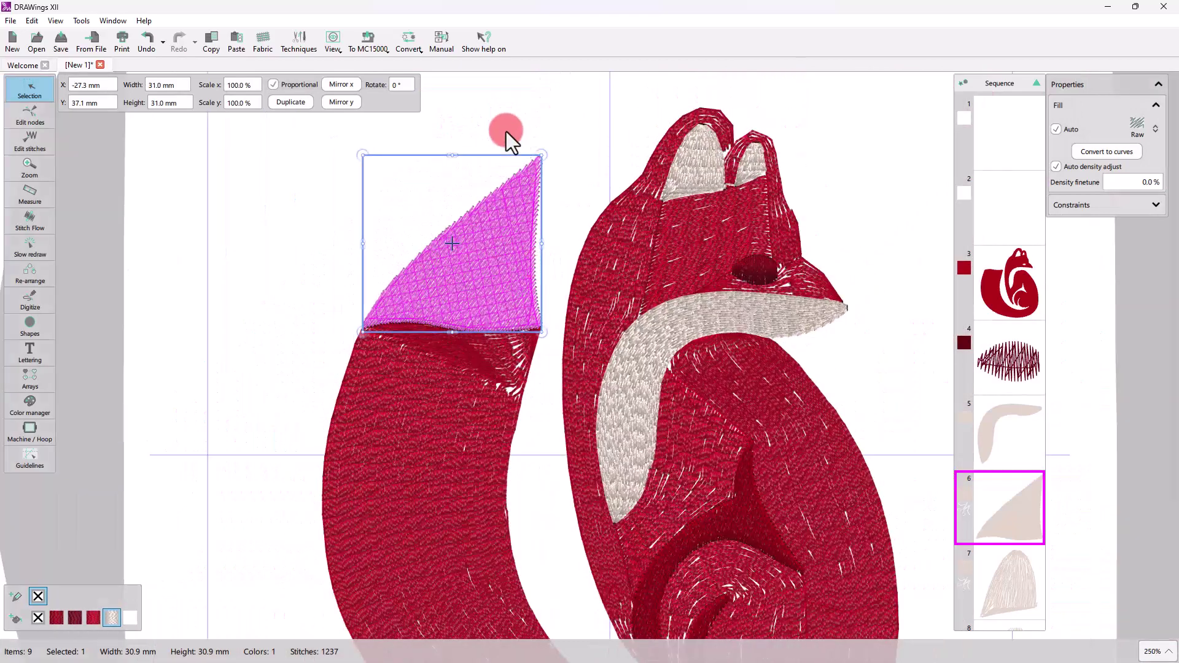
scroll(506, 132, up, 3)
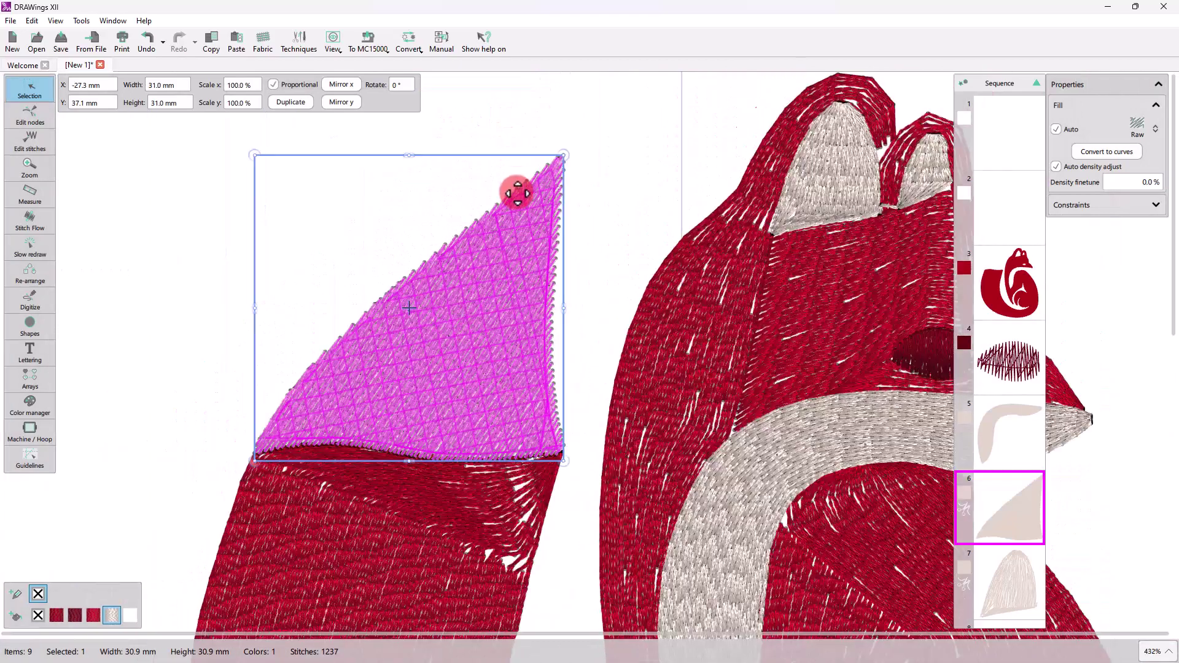
click(27, 144)
click(428, 163)
drag(538, 173, 541, 151)
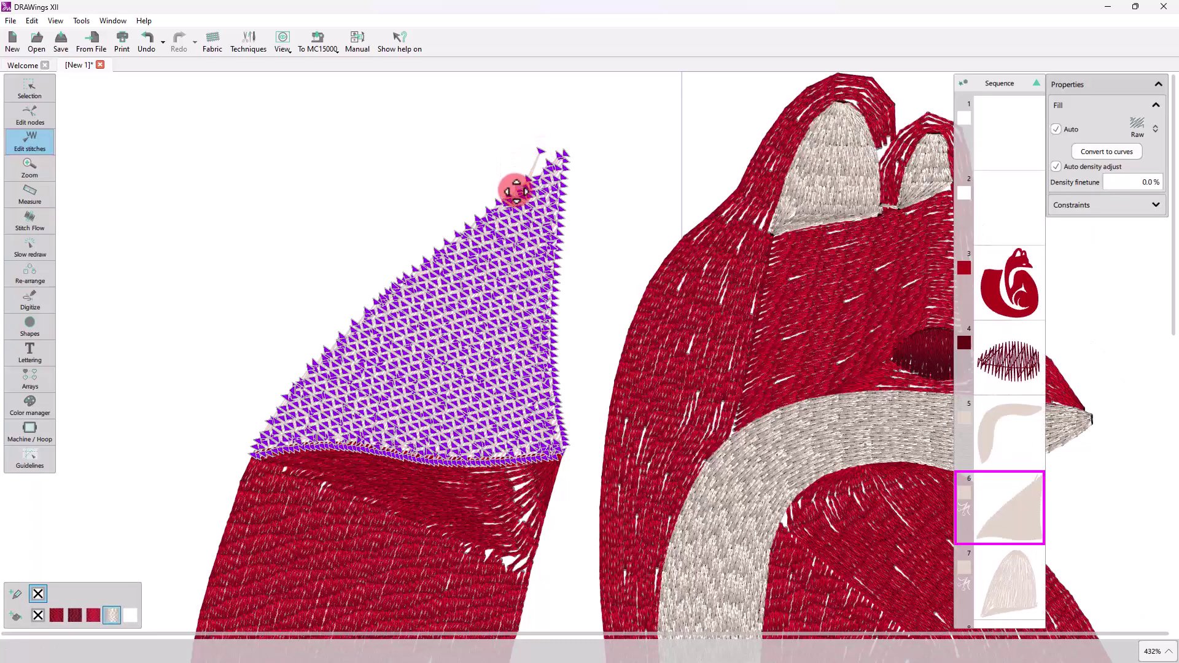
drag(506, 196, 510, 177)
drag(474, 219, 479, 201)
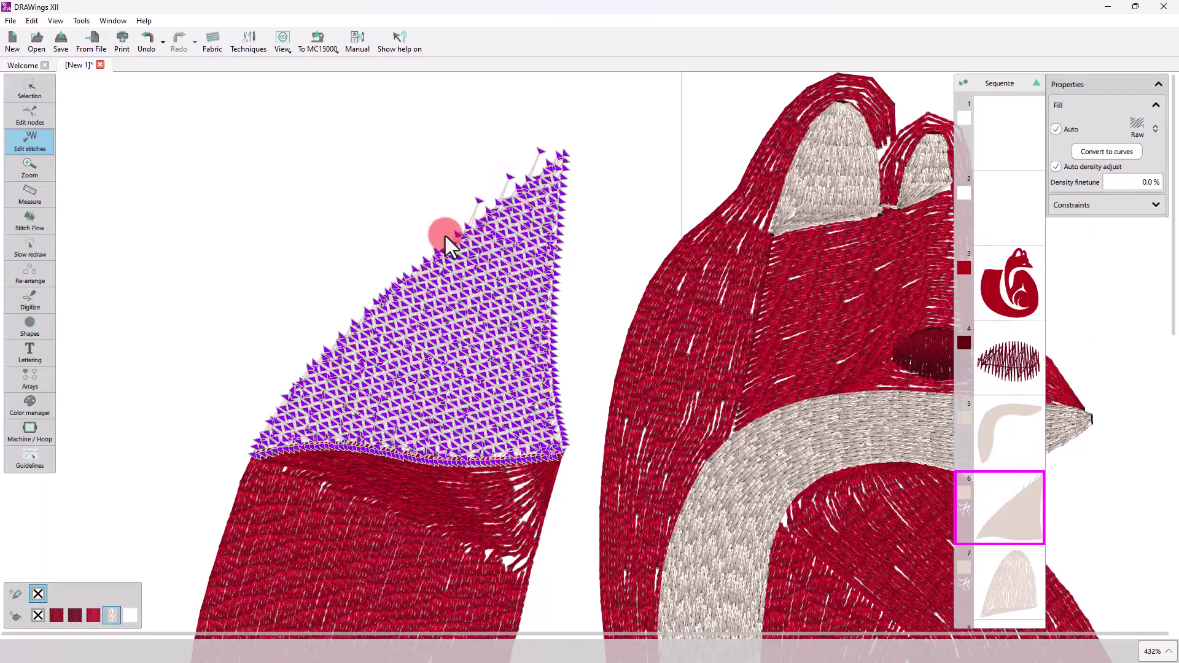
Step: Pull more stitch points along the tail tip's slanted and vertical edges outward into fur-like spikes
drag(447, 237, 427, 246)
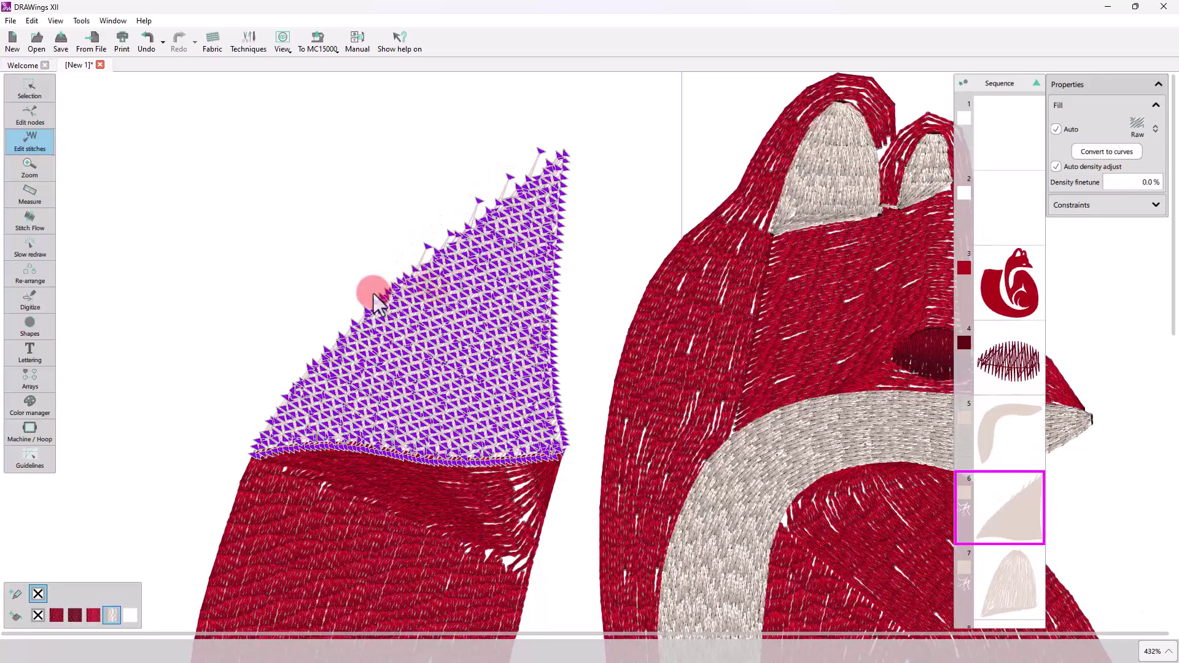
scroll(396, 270, up, 1)
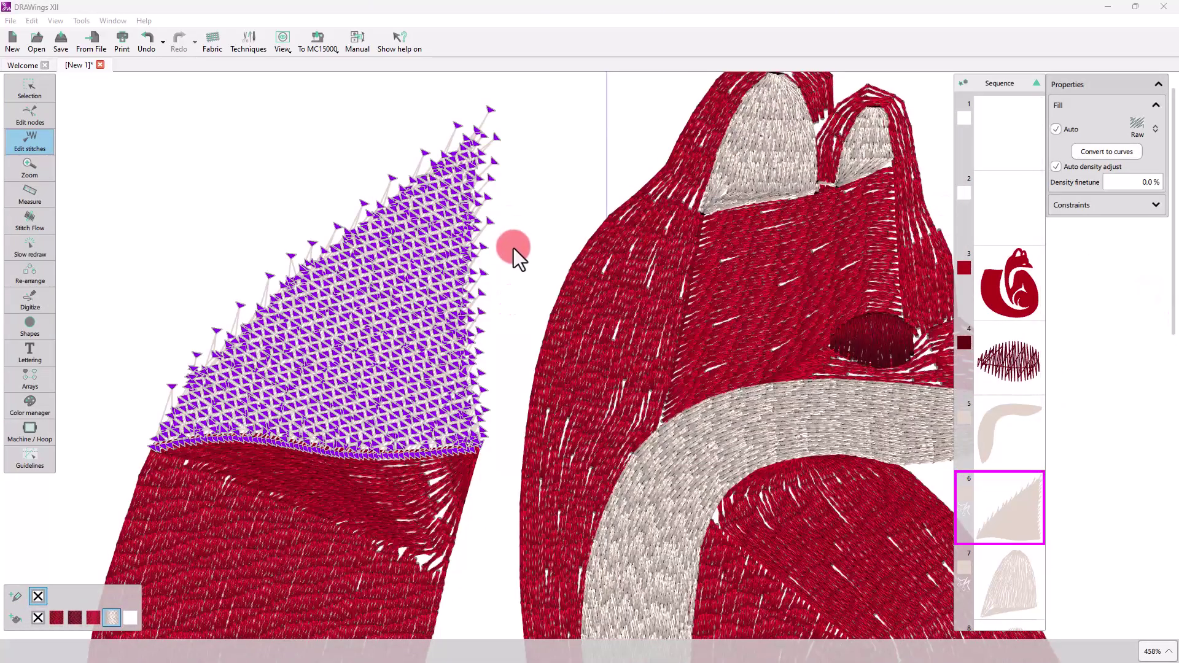
Step: Pull stitch points along the tail tip's curved lower edge down into the red tail as spikes of varying length
scroll(248, 418, up, 5)
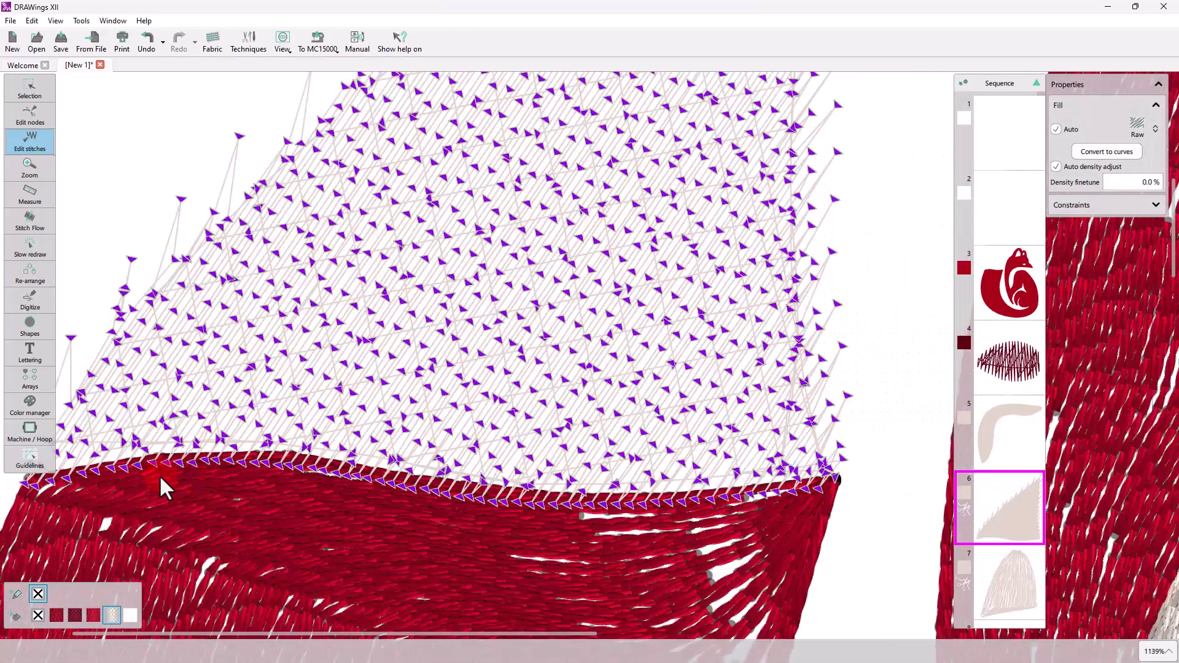
drag(165, 463, 151, 495)
drag(336, 474, 339, 533)
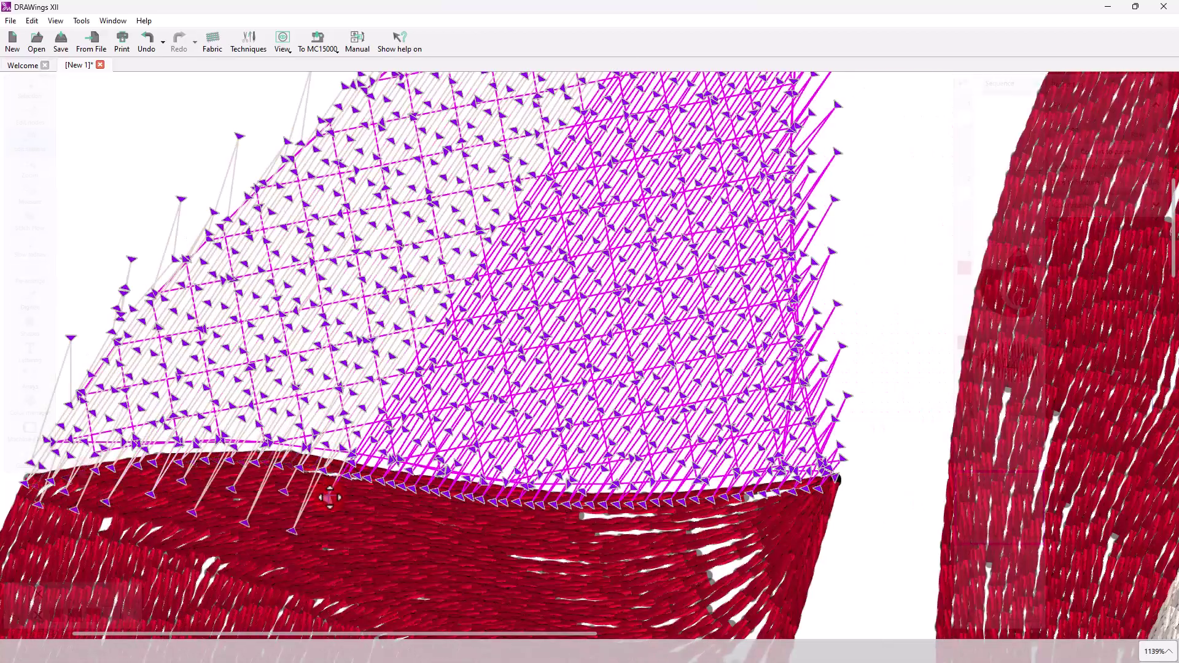
drag(391, 482, 386, 544)
drag(434, 494, 441, 547)
drag(480, 499, 486, 551)
drag(530, 503, 531, 557)
drag(578, 506, 580, 562)
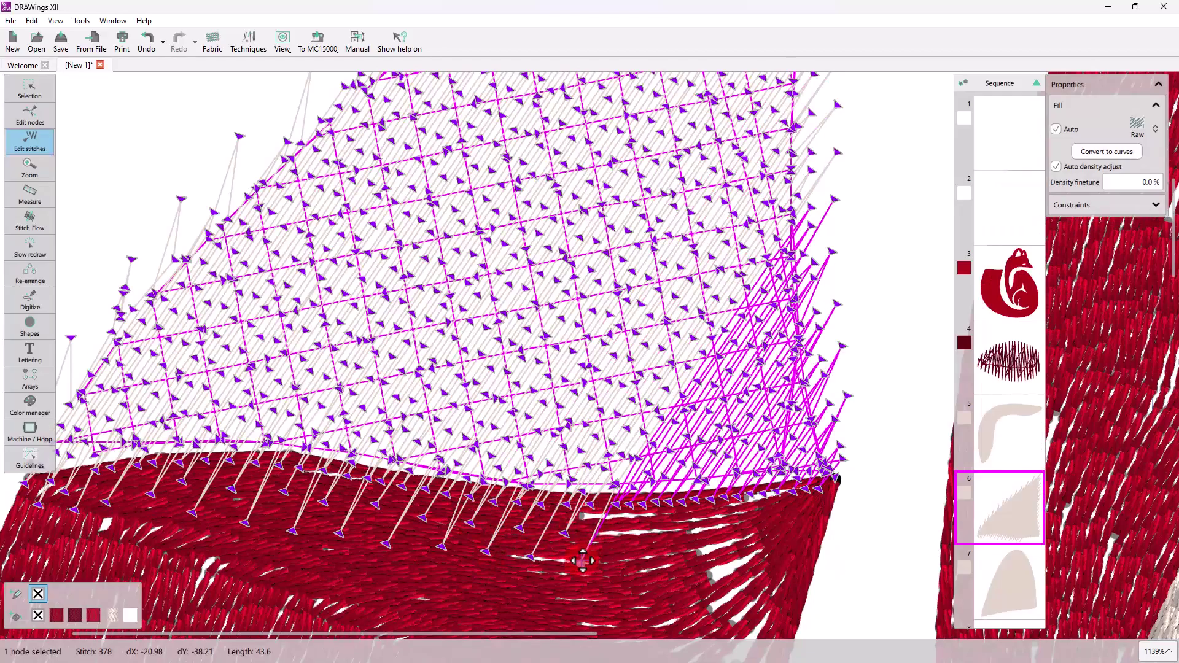
drag(628, 509, 632, 570)
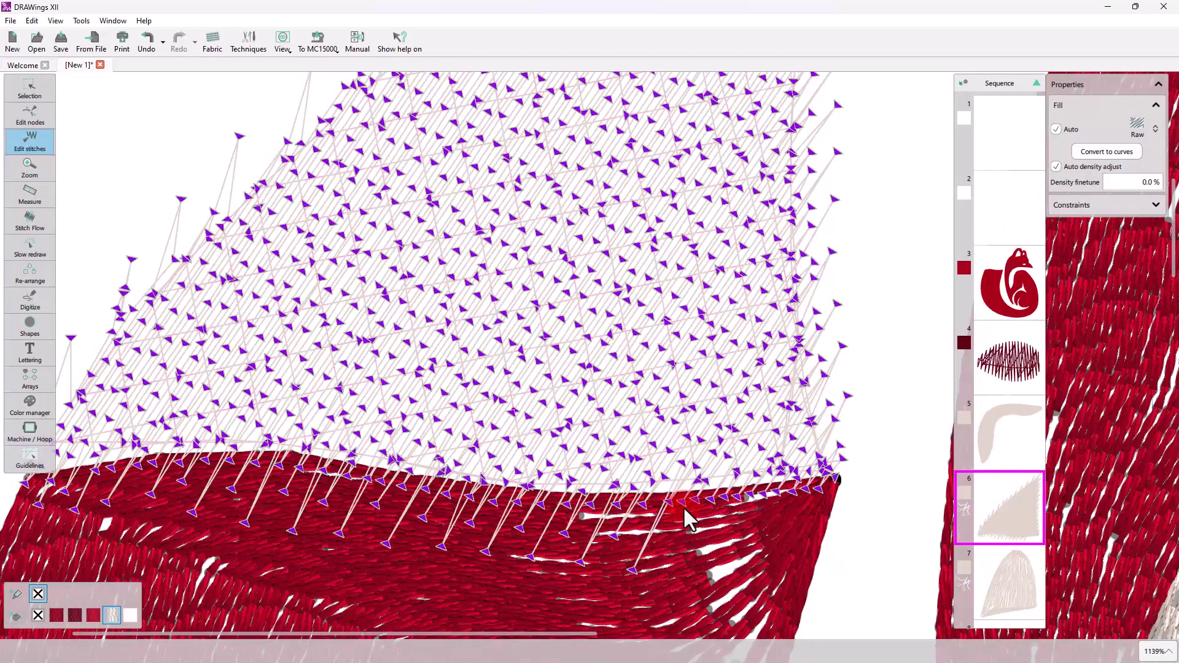
drag(699, 513, 744, 561)
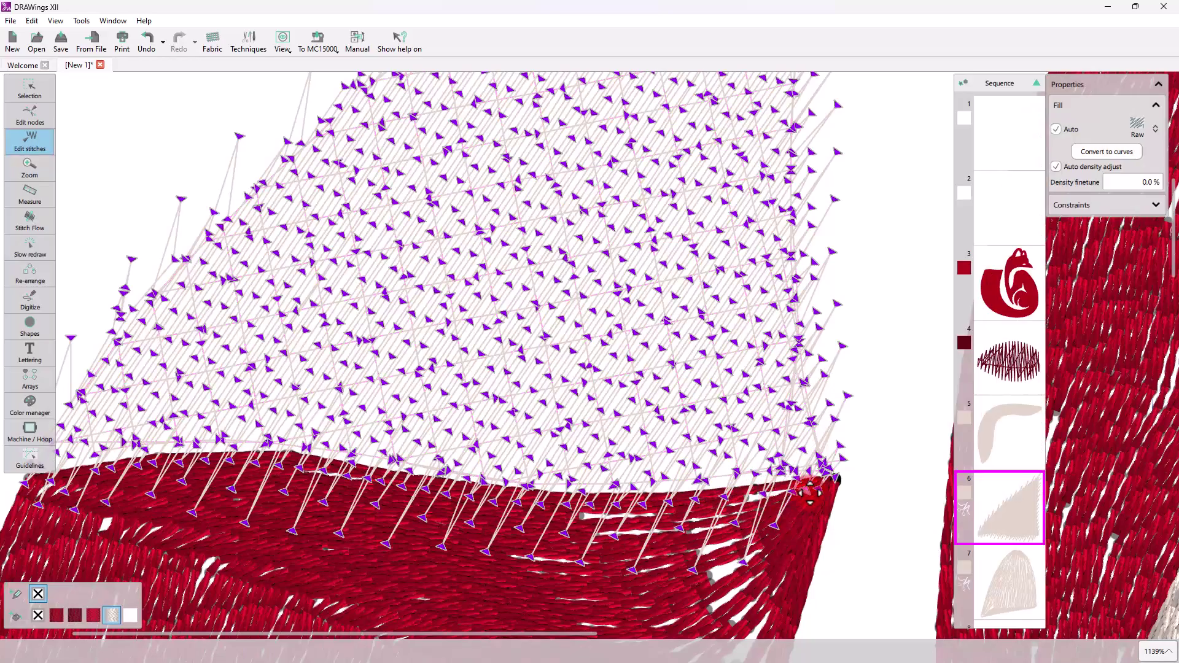